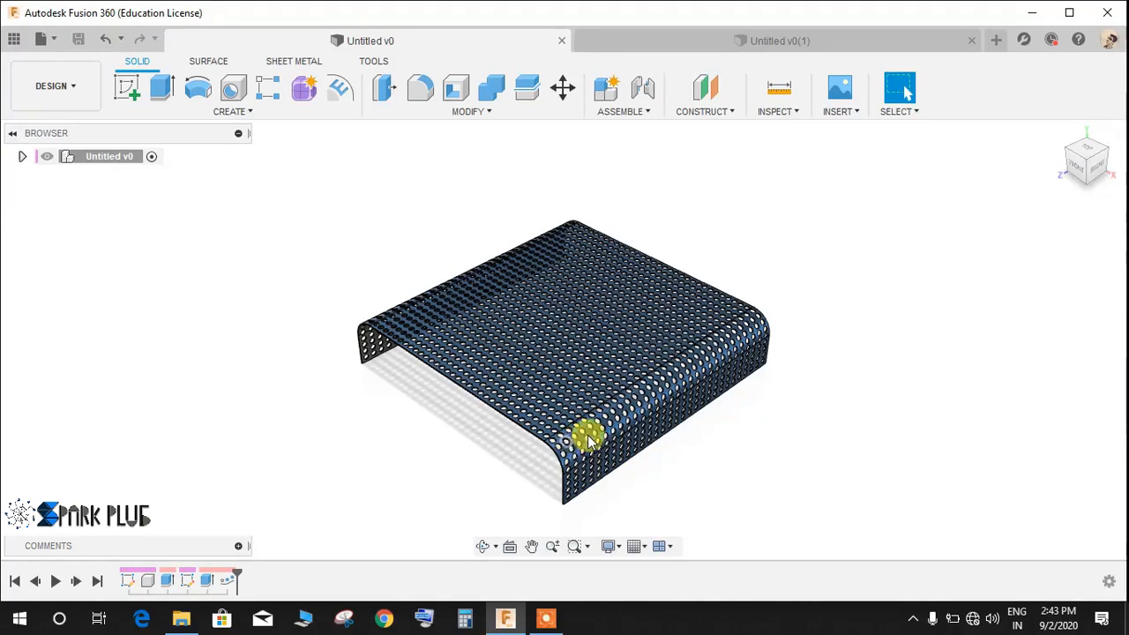
Step: Examine the perforated bent sheet model closely, including its rounded bend, side walls and hole pattern
scroll(589, 438, up, 4)
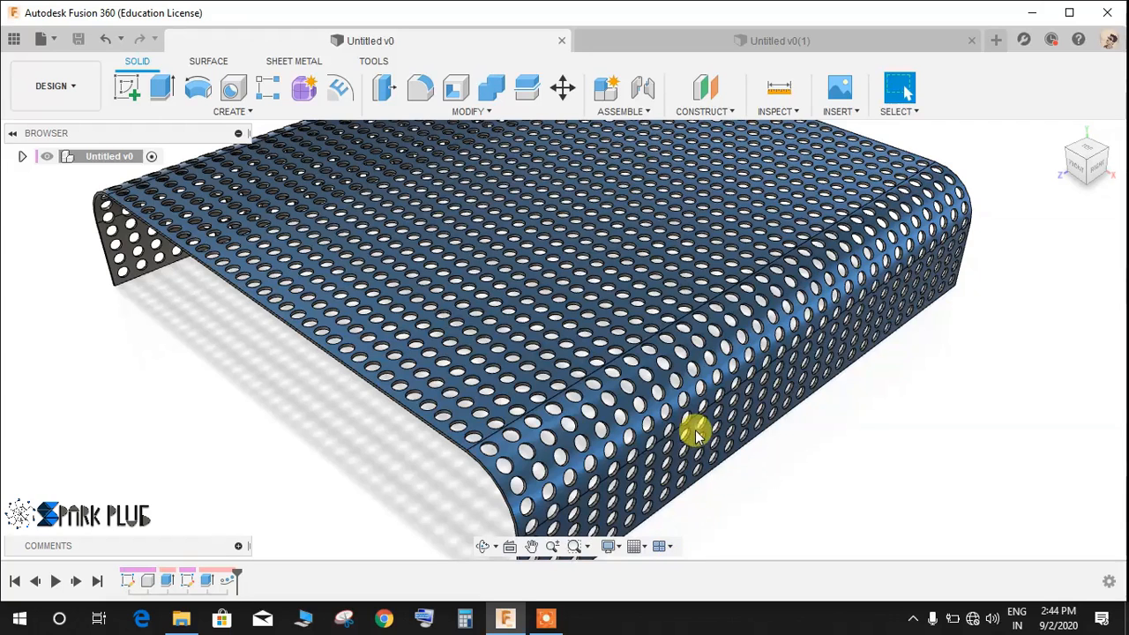
scroll(695, 434, down, 5)
shift+middle_drag(693, 385, 363, 433)
scroll(537, 403, up, 5)
scroll(638, 361, down, 3)
scroll(797, 269, up, 3)
shift+middle_drag(796, 268, 766, 285)
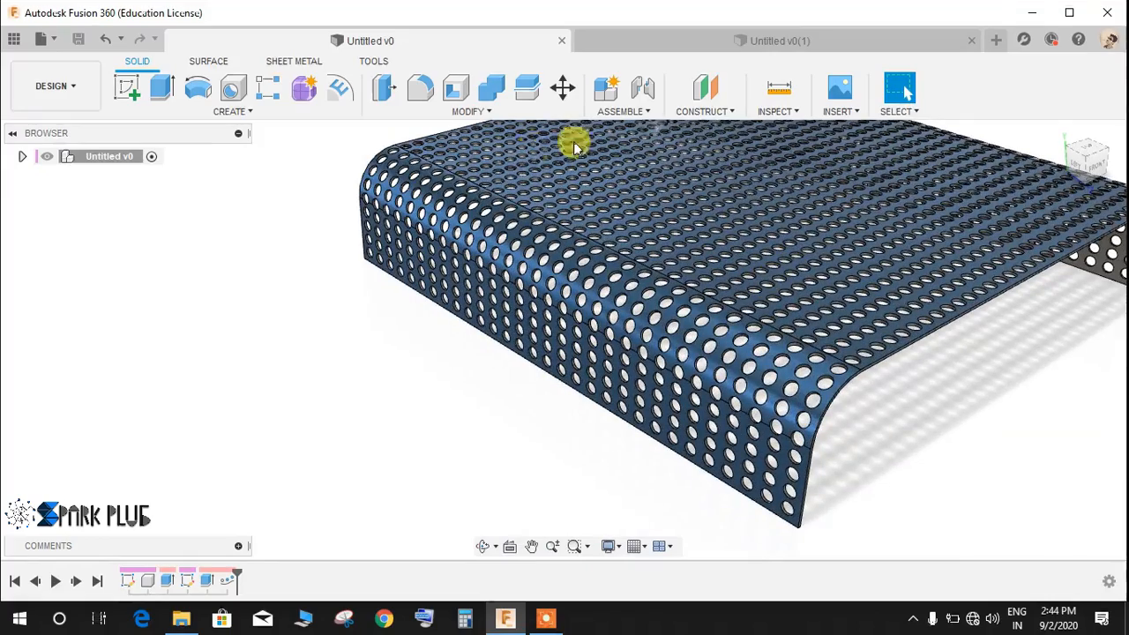
scroll(867, 285, up, 5)
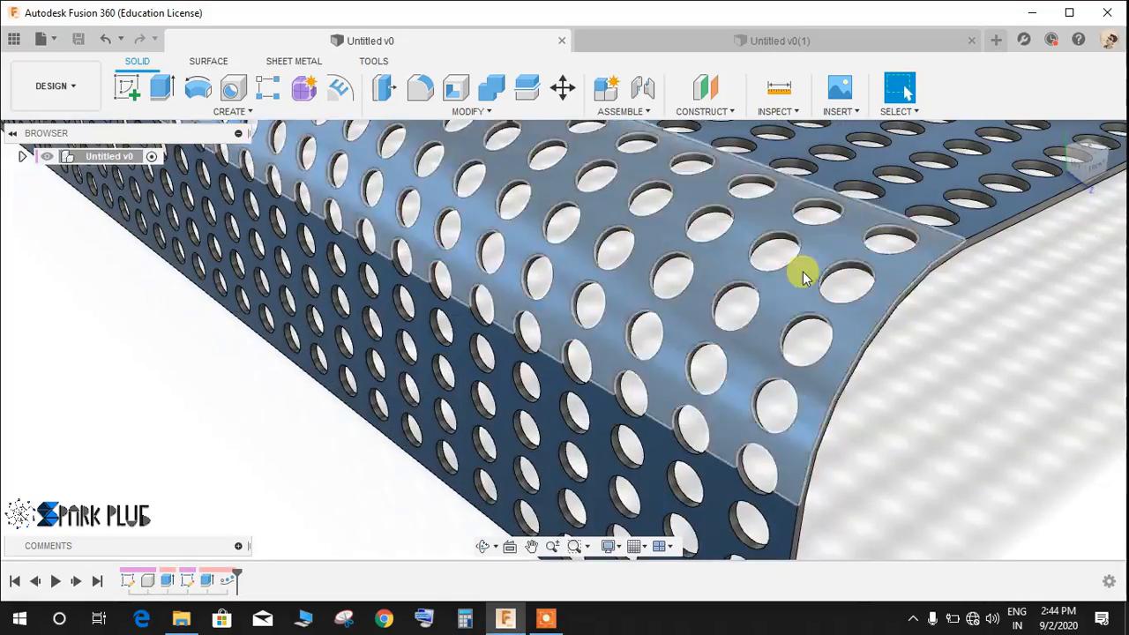
scroll(828, 315, down, 3)
scroll(829, 318, up, 3)
scroll(829, 317, down, 5)
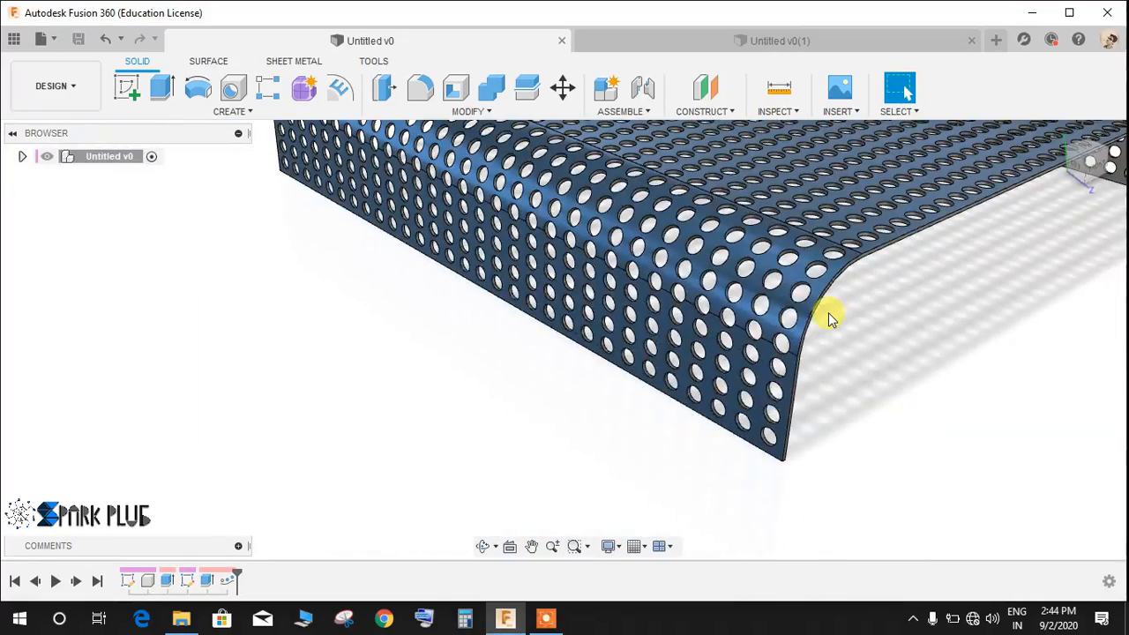
scroll(806, 265, down, 1)
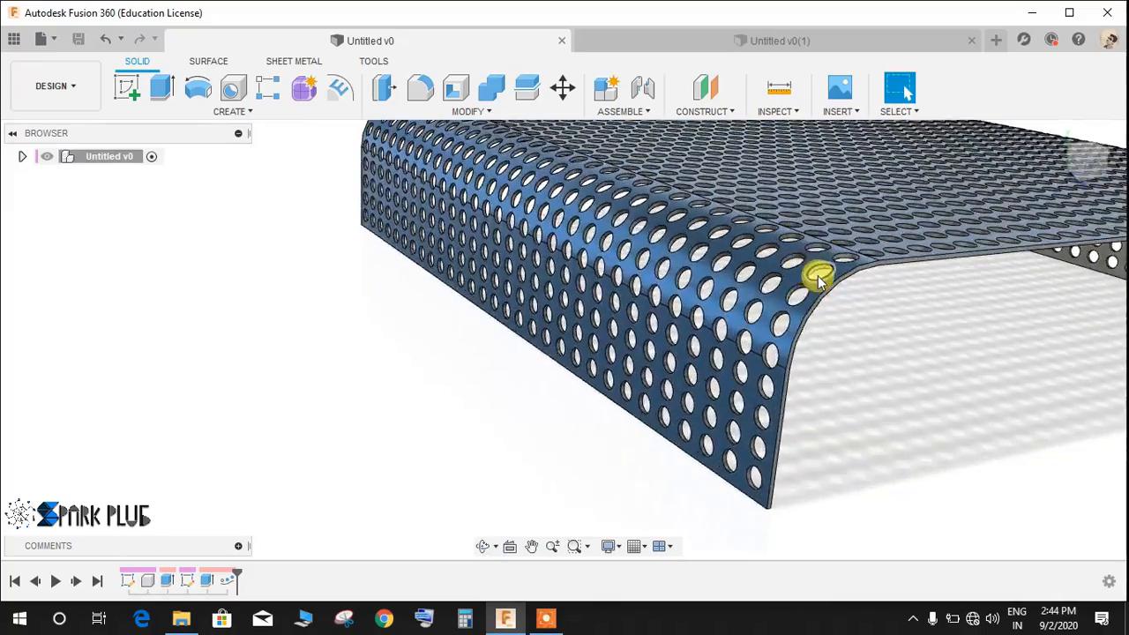
scroll(793, 282, up, 5)
scroll(714, 361, down, 2)
scroll(714, 361, down, 4)
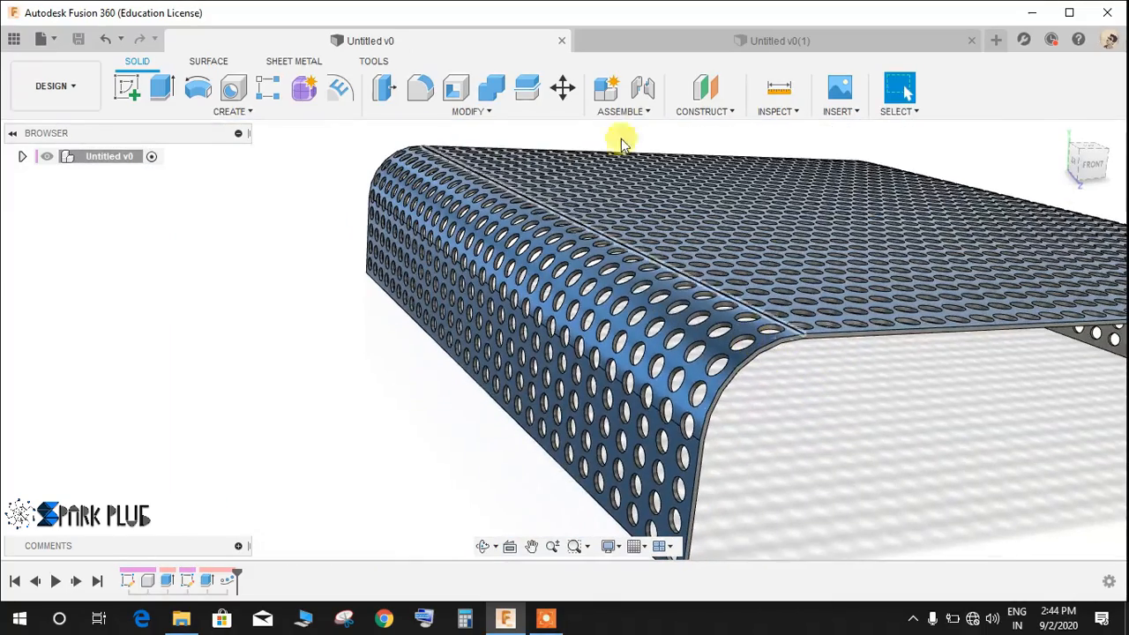
Step: Switch to the Untitled v0(1) document and examine the hole pattern on the red curved sheet from several angles
click(776, 48)
shift+middle_drag(806, 308, 545, 453)
scroll(706, 479, up, 3)
scroll(705, 481, down, 2)
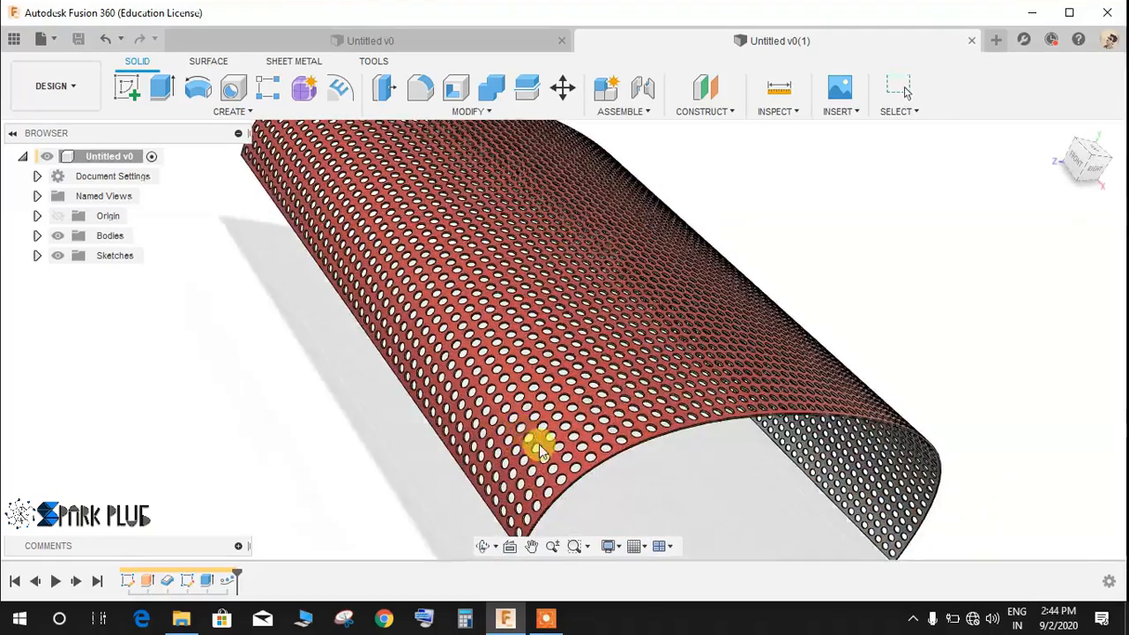
scroll(620, 400, down, 3)
shift+middle_drag(610, 437, 814, 492)
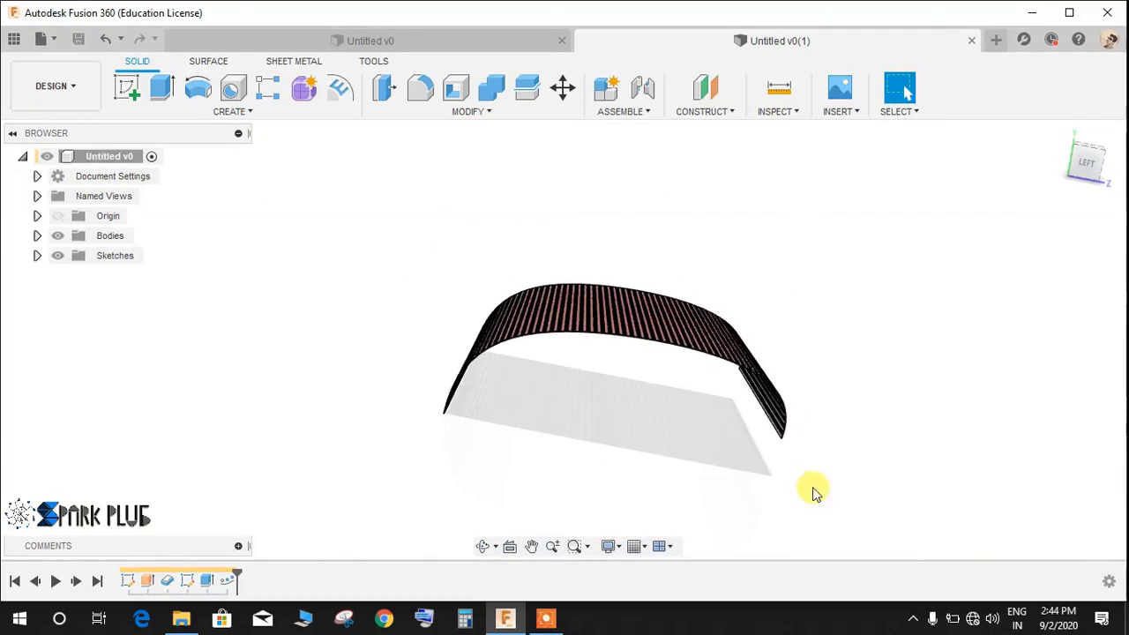
Step: Create a new design and start a sketch on the front plane
click(995, 41)
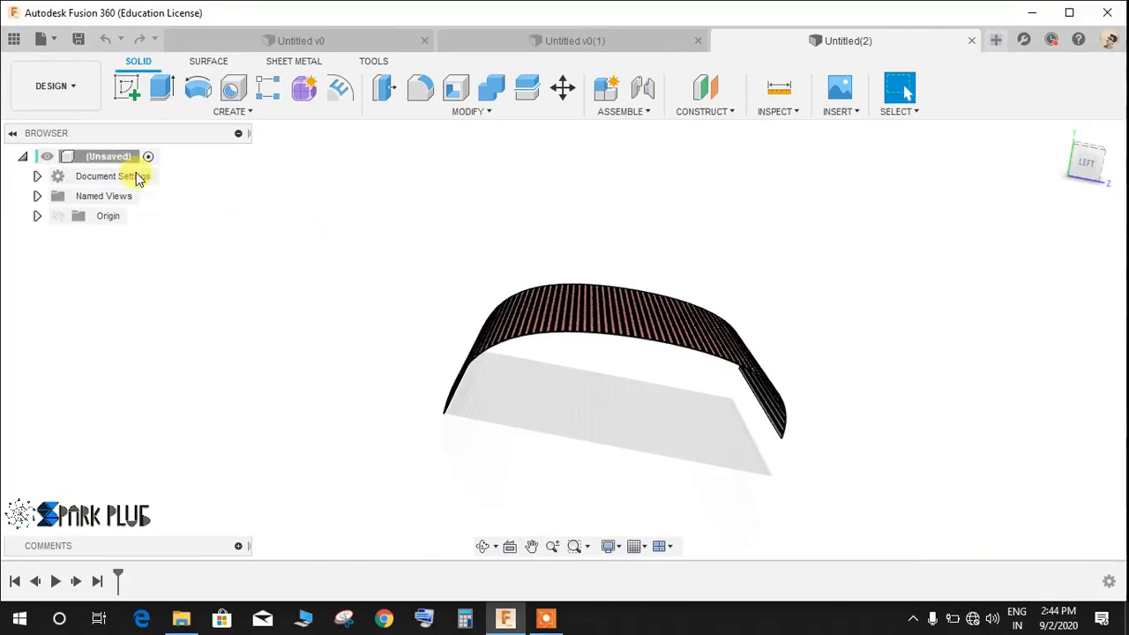
click(129, 90)
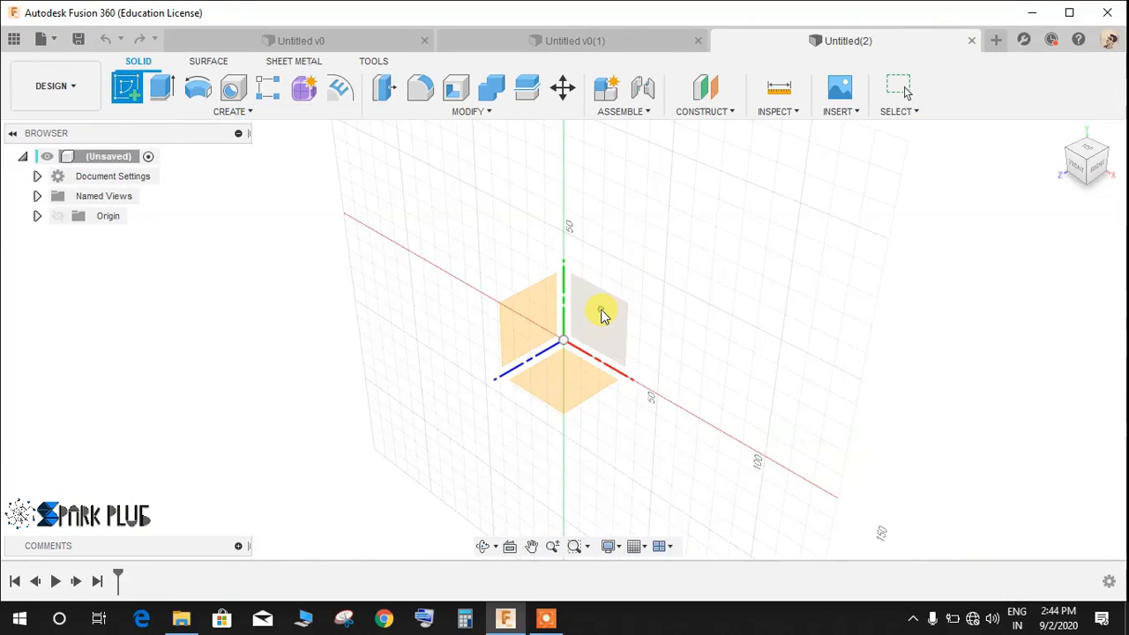
click(602, 316)
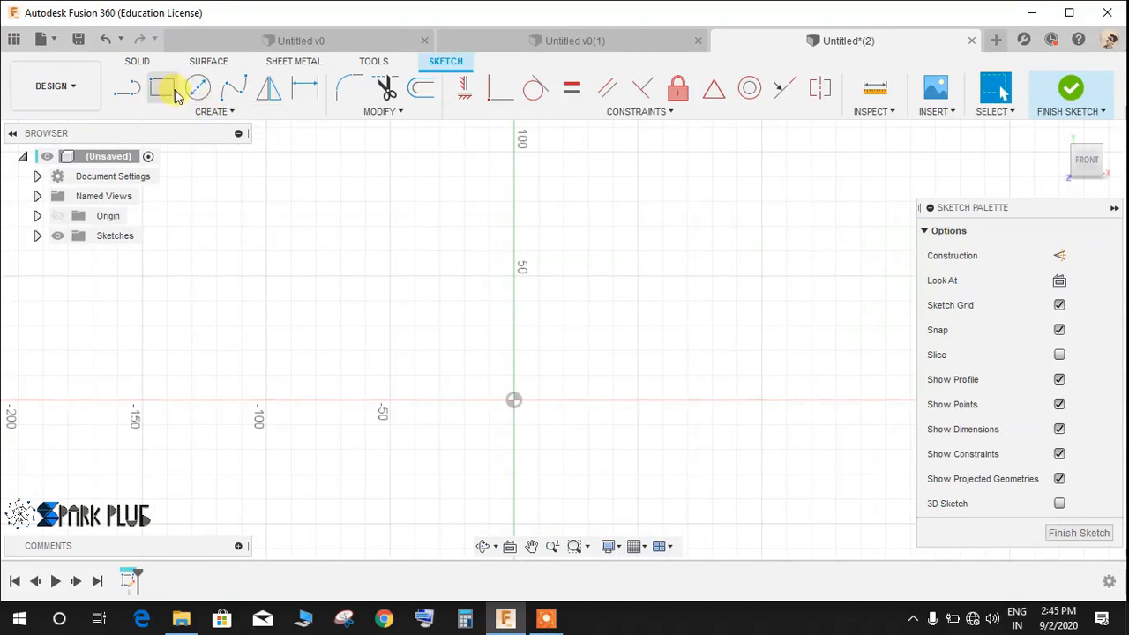
Step: Draw a wavy open fit point spline with six points, about 260 mm wide, above the horizontal axis and finish the sketch
click(232, 89)
click(224, 343)
click(376, 204)
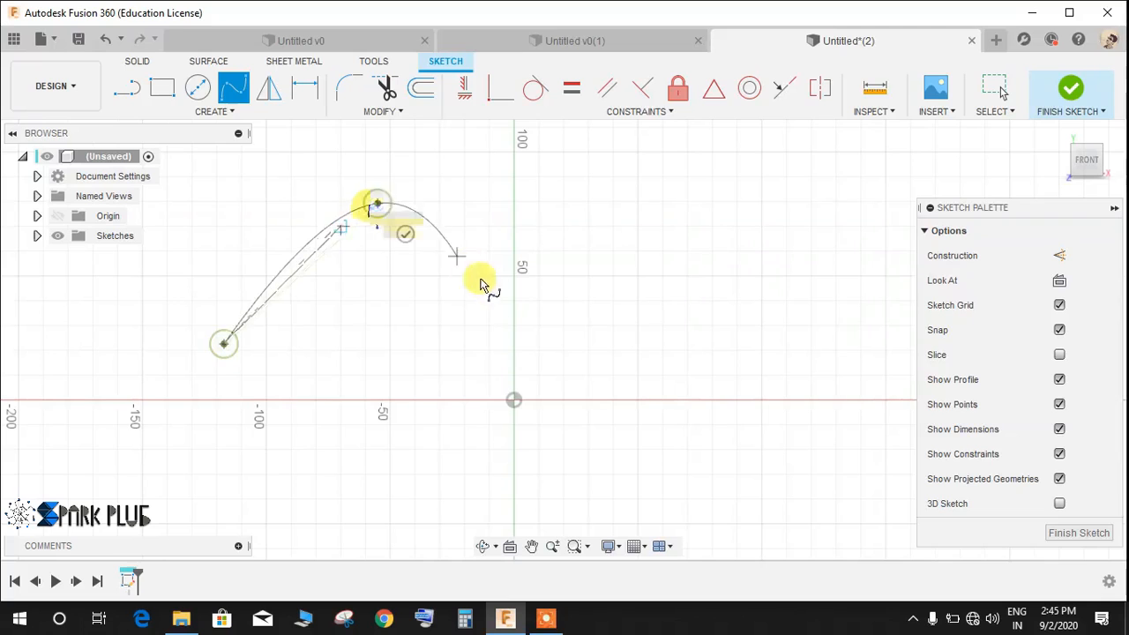
click(545, 305)
click(710, 190)
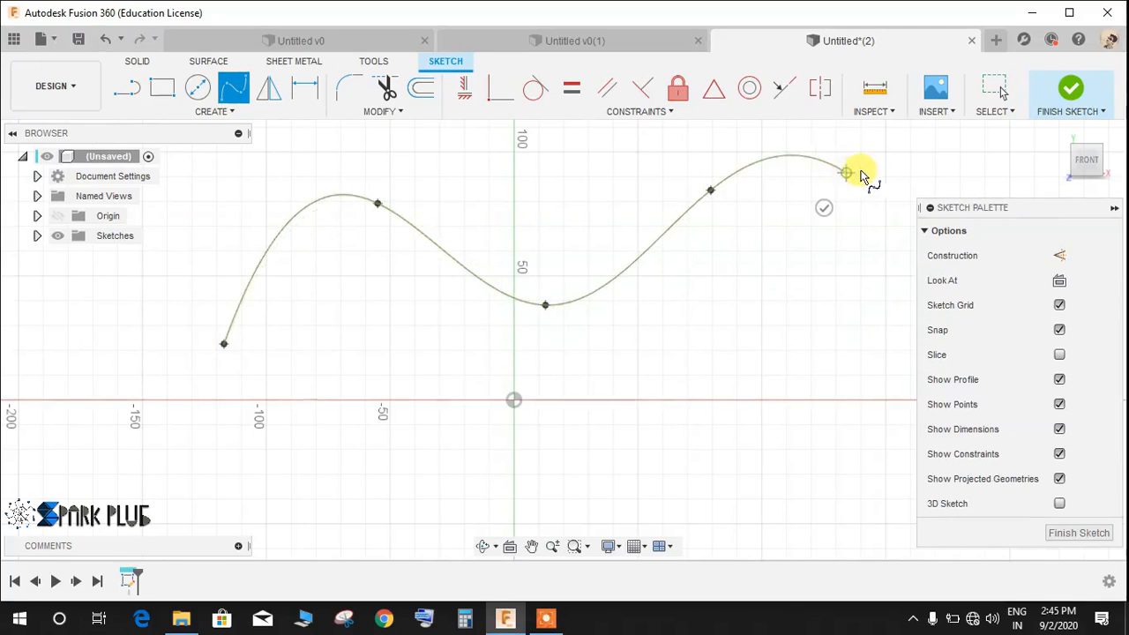
click(875, 170)
click(898, 201)
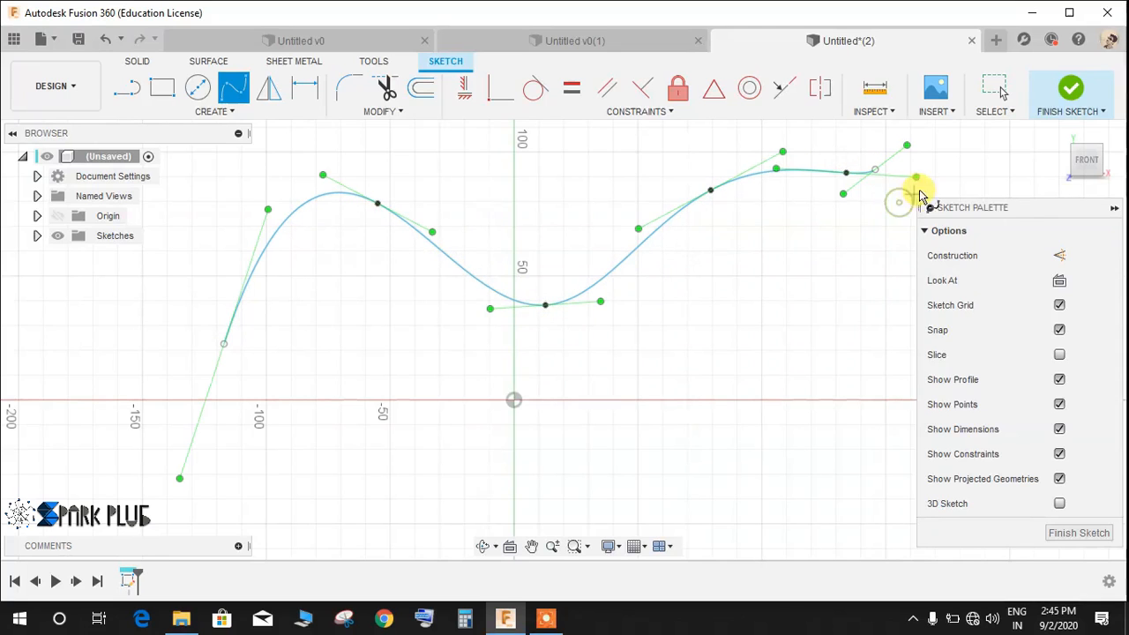
click(1089, 95)
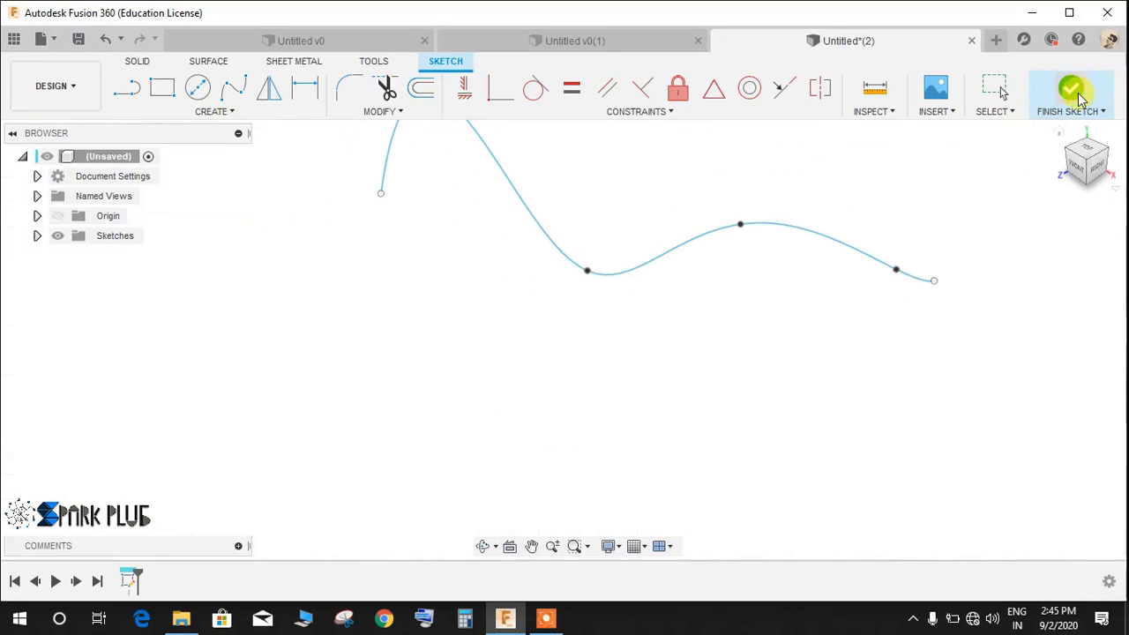
Step: Extrude the spline 100 mm to one side as a surface, with New Component as the operation
click(203, 65)
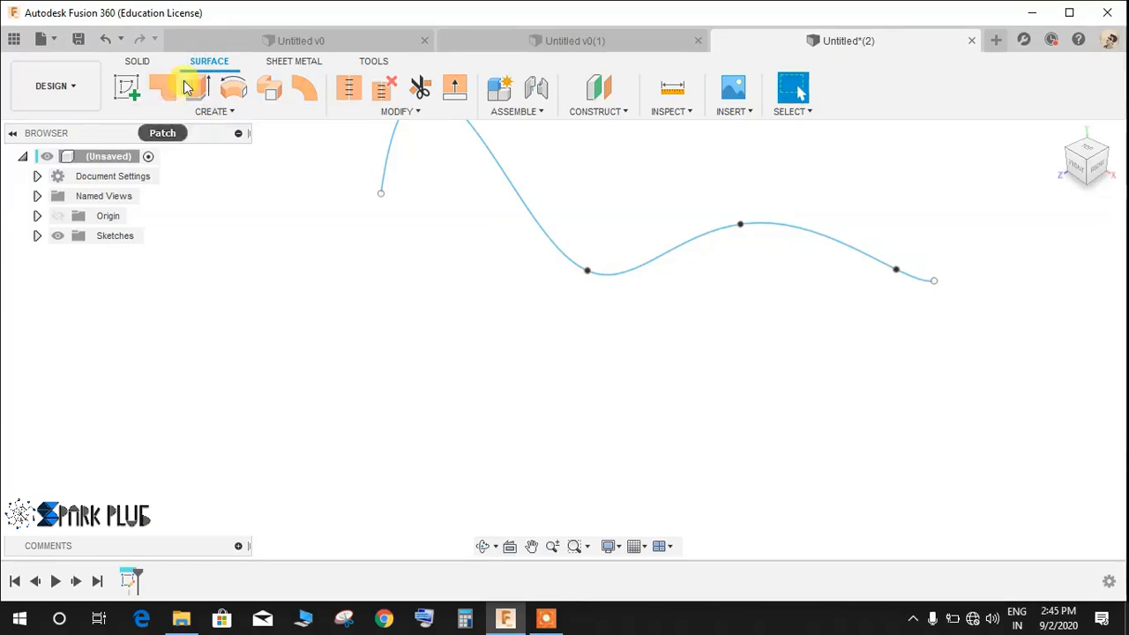
click(196, 87)
click(558, 243)
click(588, 273)
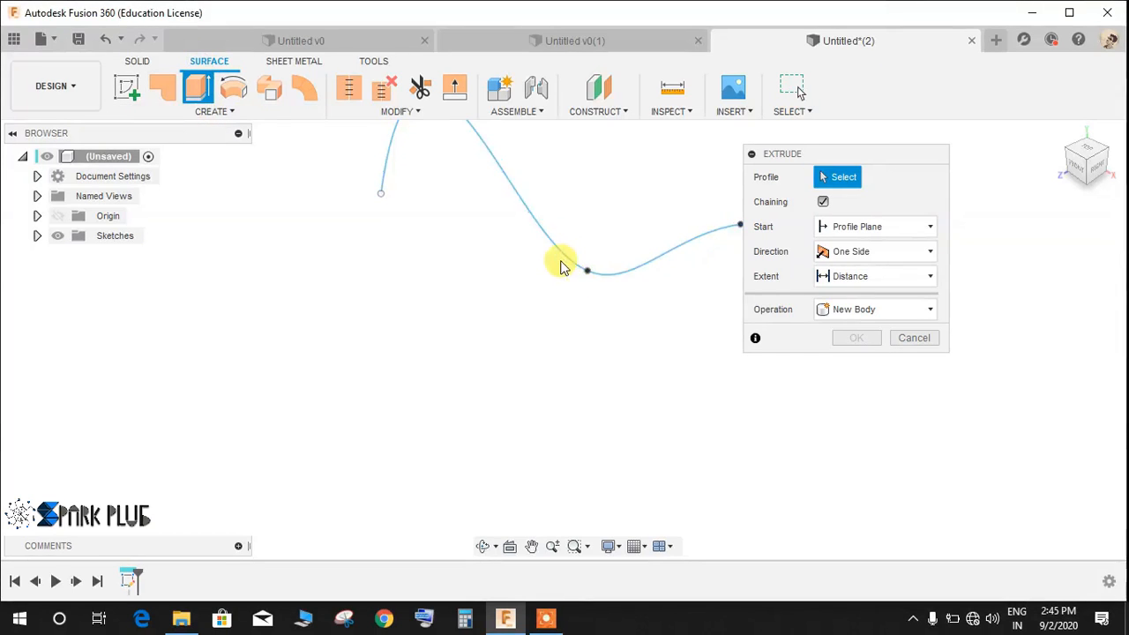
click(567, 261)
drag(556, 260, 335, 374)
click(867, 359)
click(852, 405)
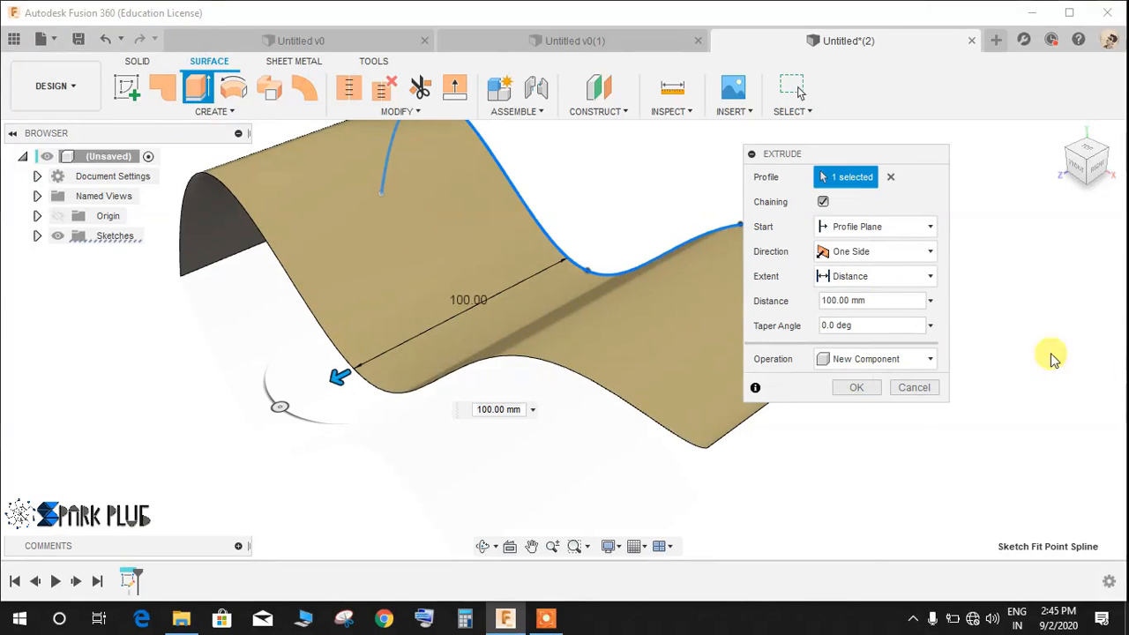
click(849, 393)
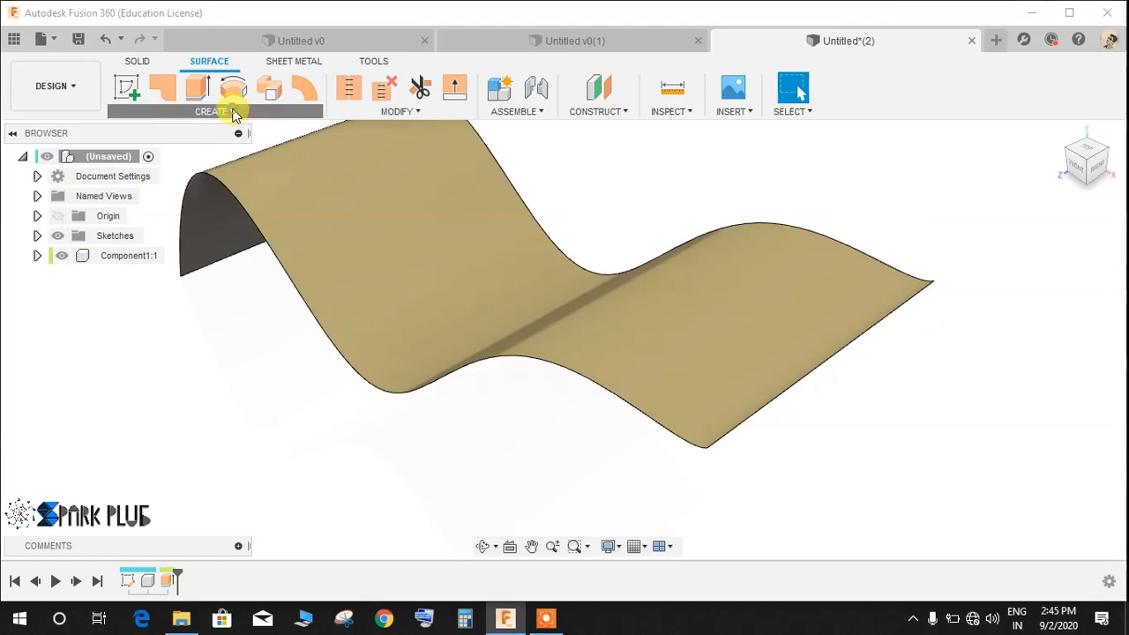
Step: Thicken the wavy surface by -1 mm on one side as a new component, and turn on component colour display
click(216, 111)
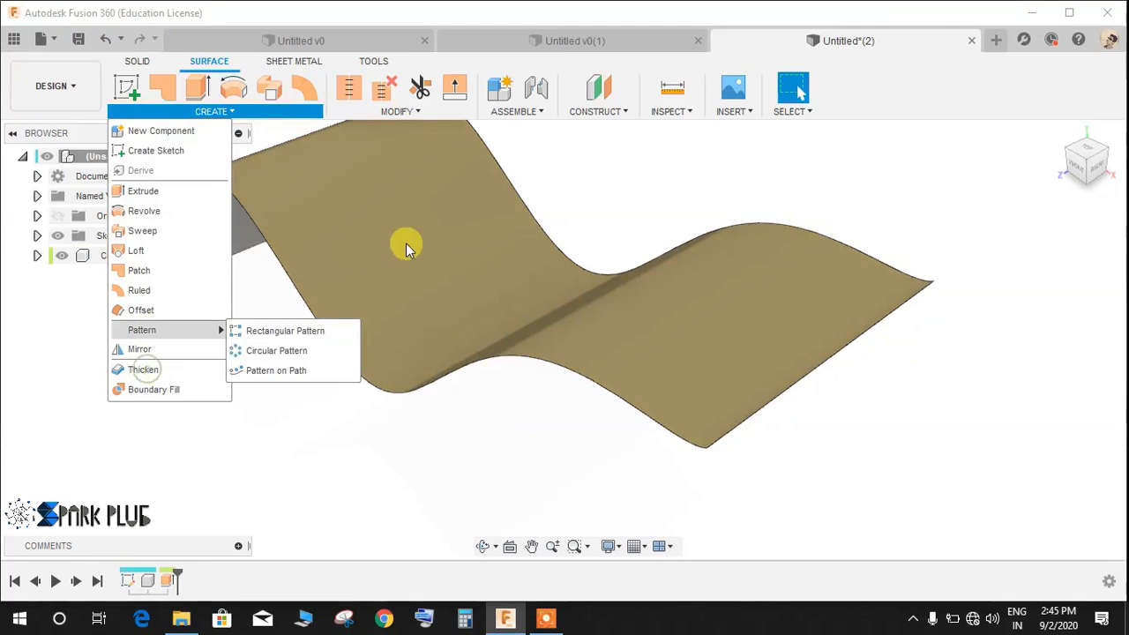
click(402, 240)
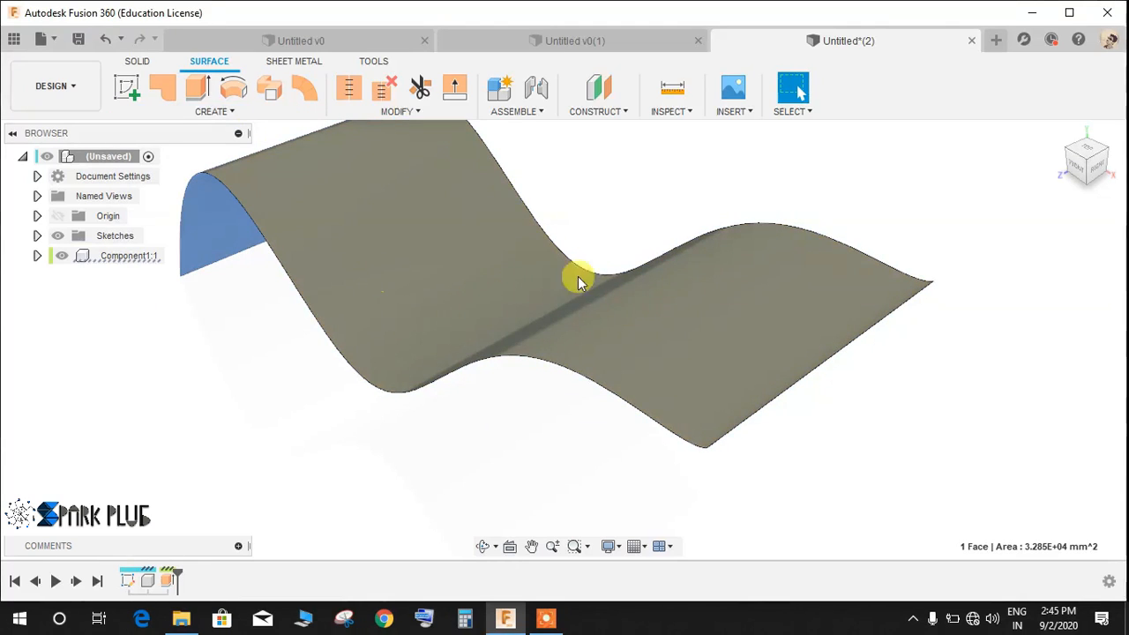
click(210, 112)
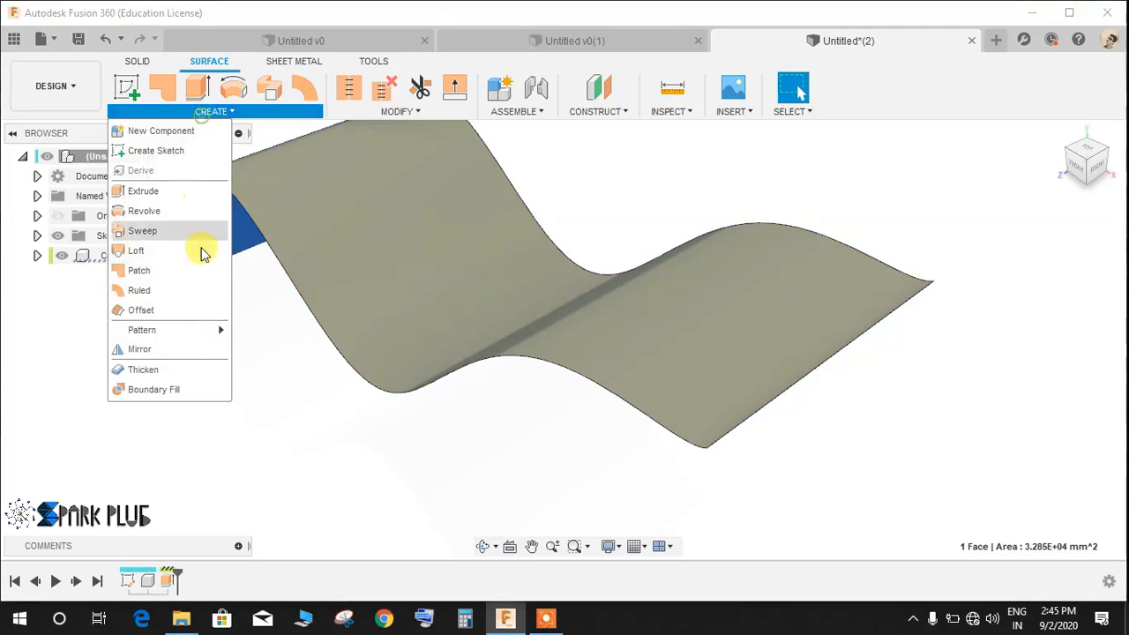
click(134, 365)
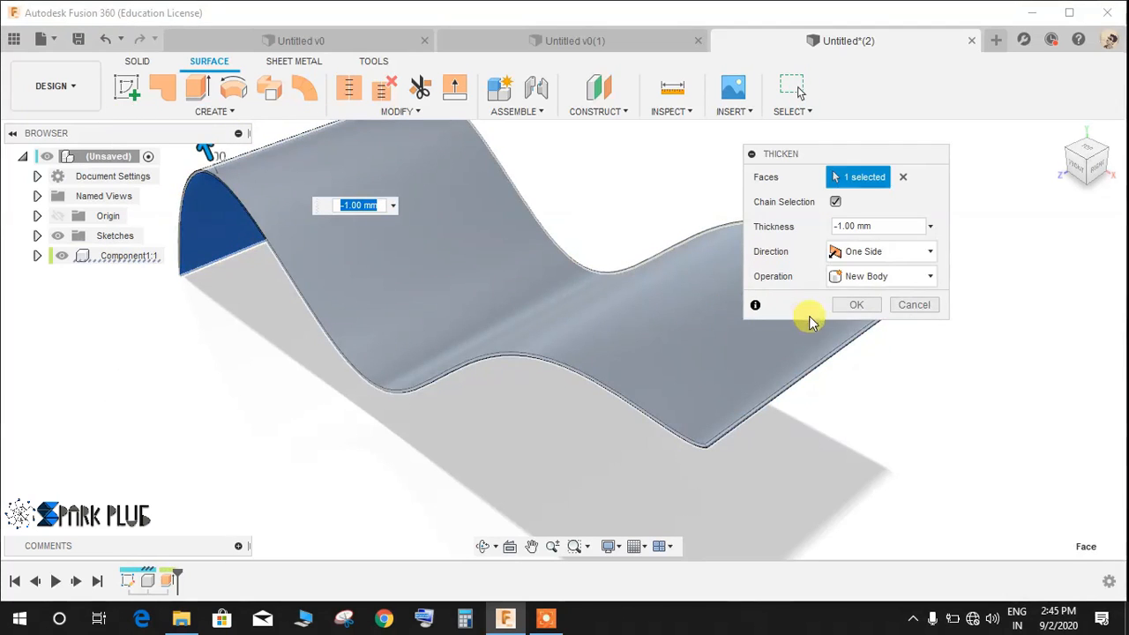
click(877, 276)
click(874, 374)
click(857, 304)
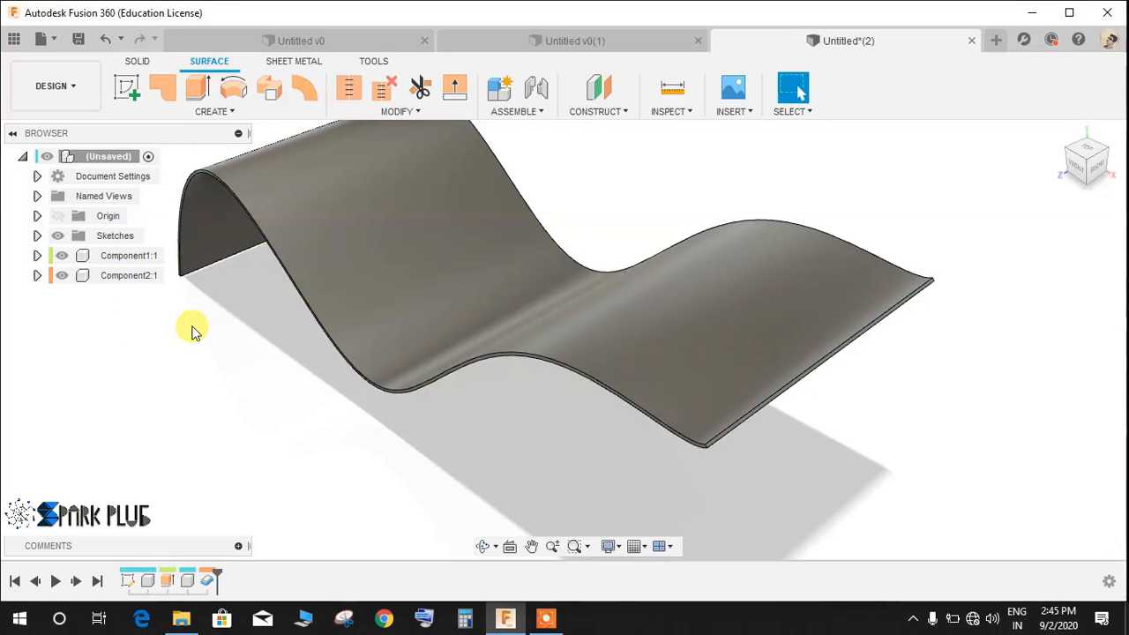
key(shift+n)
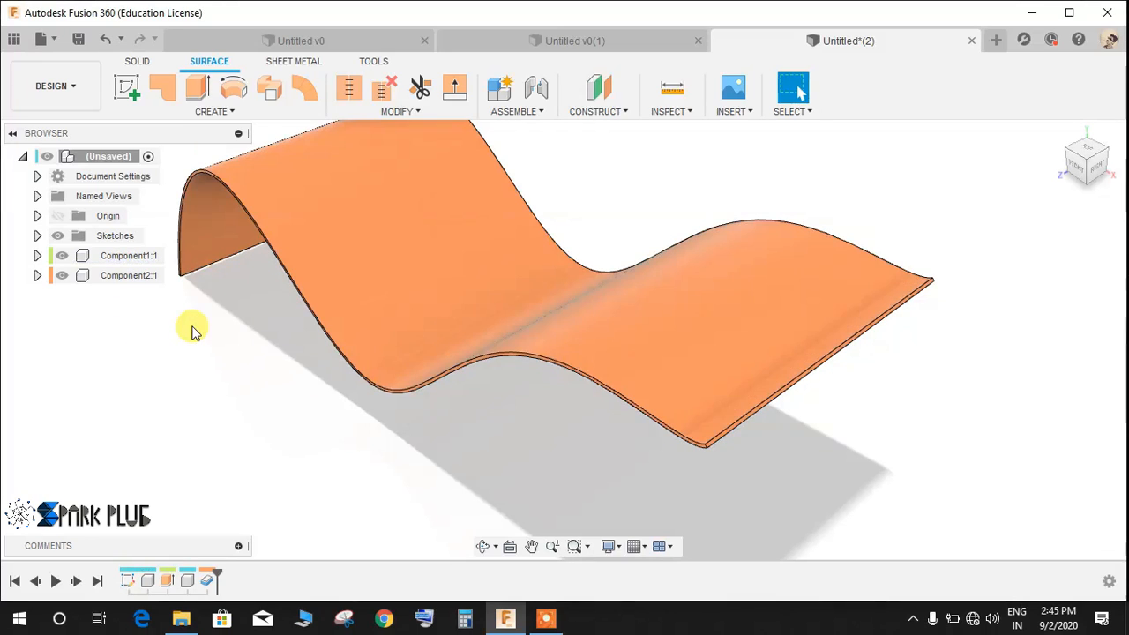
Step: Start a sketch on the horizontal top plane and draw a 3 mm diameter circle near the sheet's back right corner
shift+middle_drag(361, 391, 559, 380)
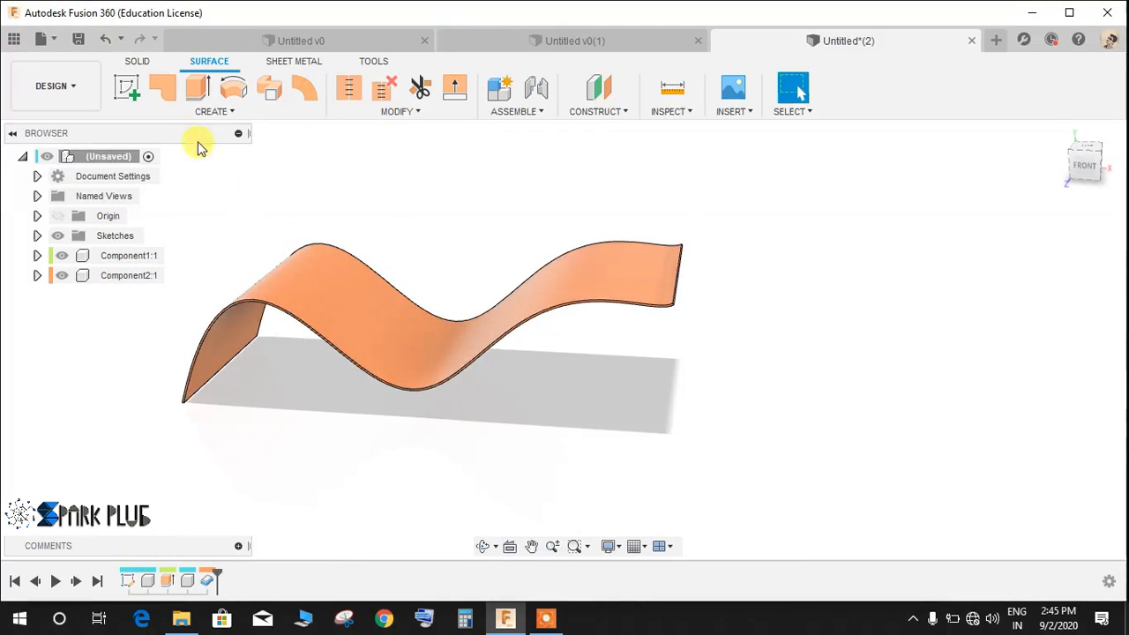
click(130, 92)
click(494, 412)
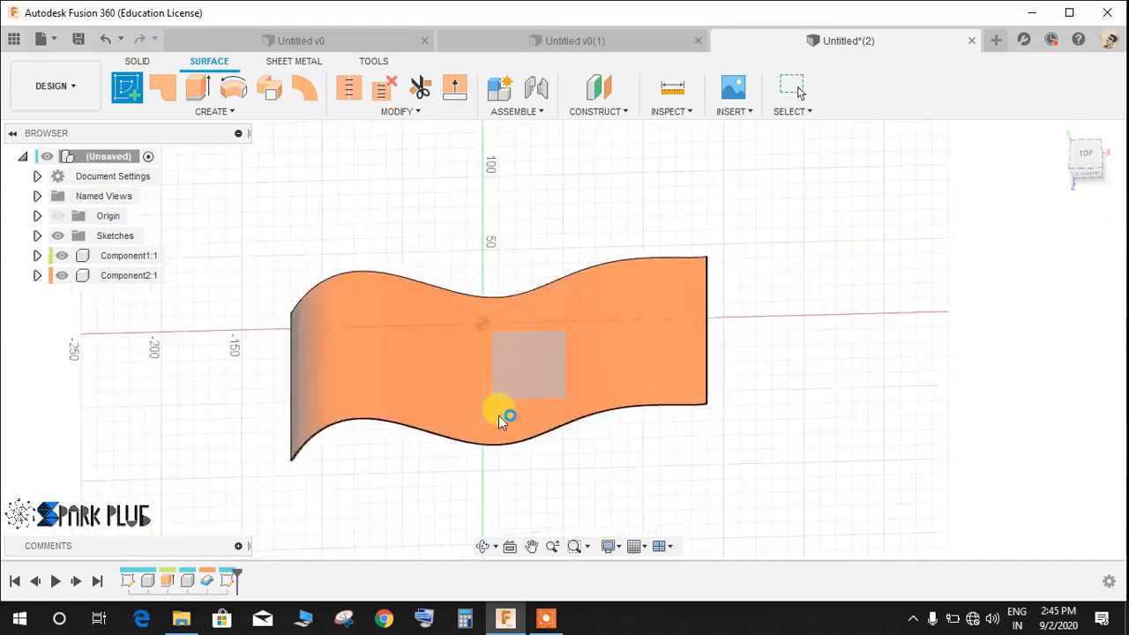
scroll(764, 353, up, 5)
scroll(718, 166, up, 2)
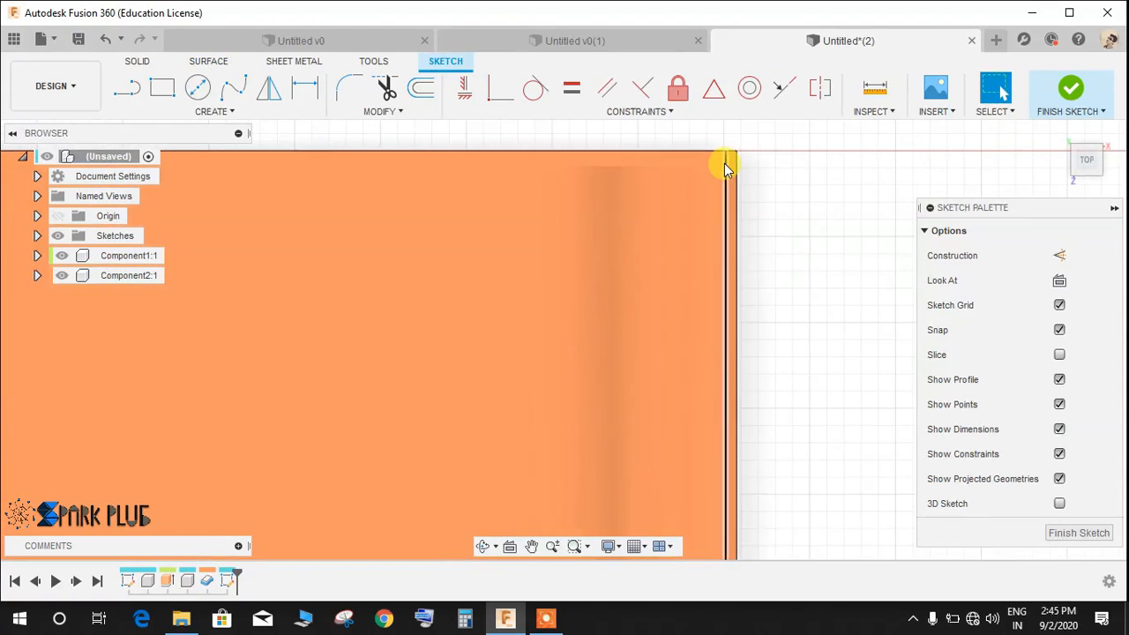
key(c)
click(689, 184)
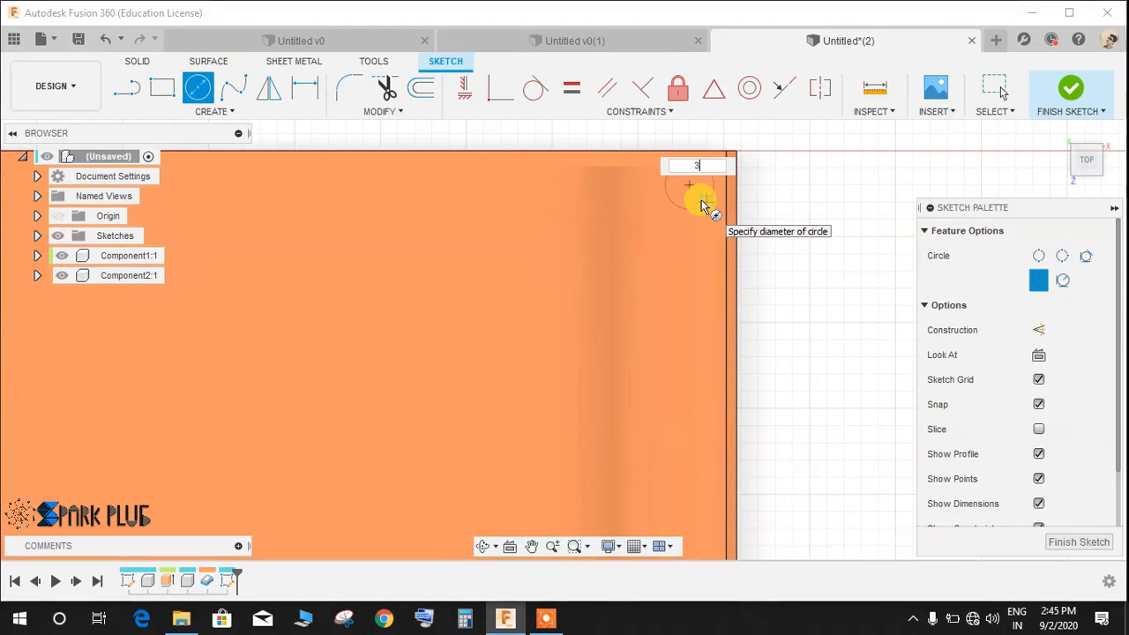
key(Return)
key(Escape)
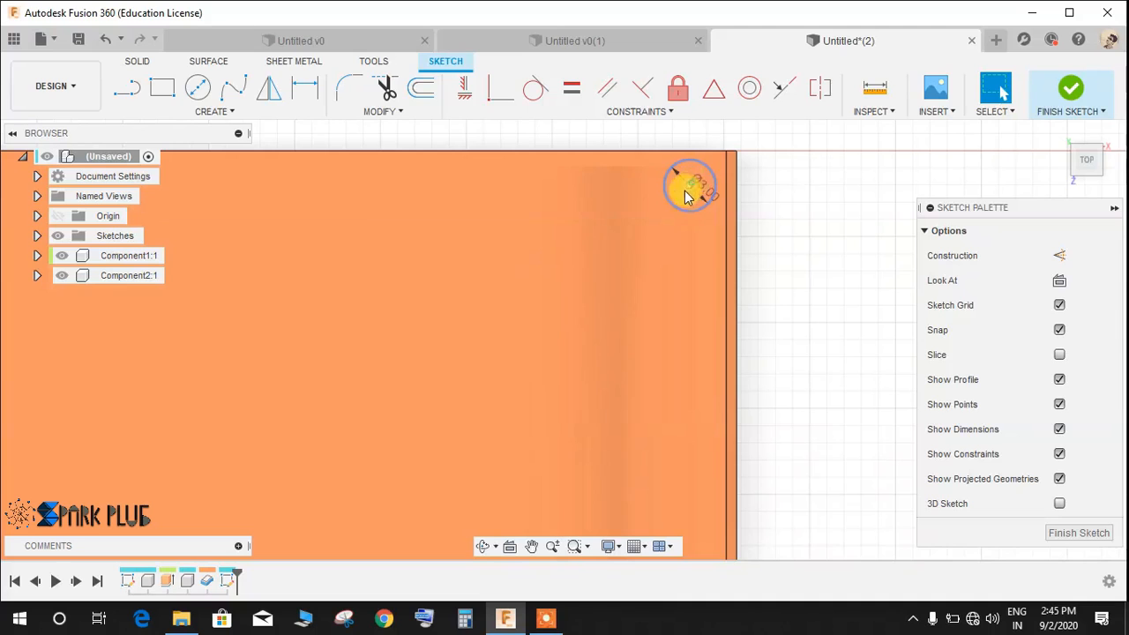
Step: Dimension the circle's centre 3 mm from the sheet's back edge and 3 mm from its right end edge
key(d)
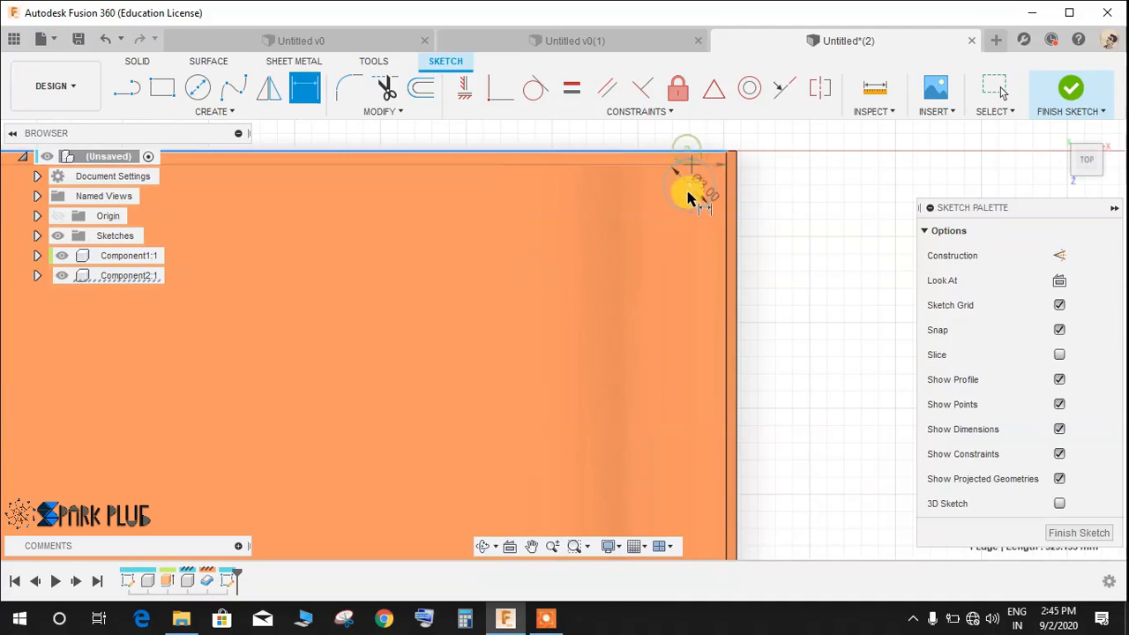
click(688, 184)
click(779, 181)
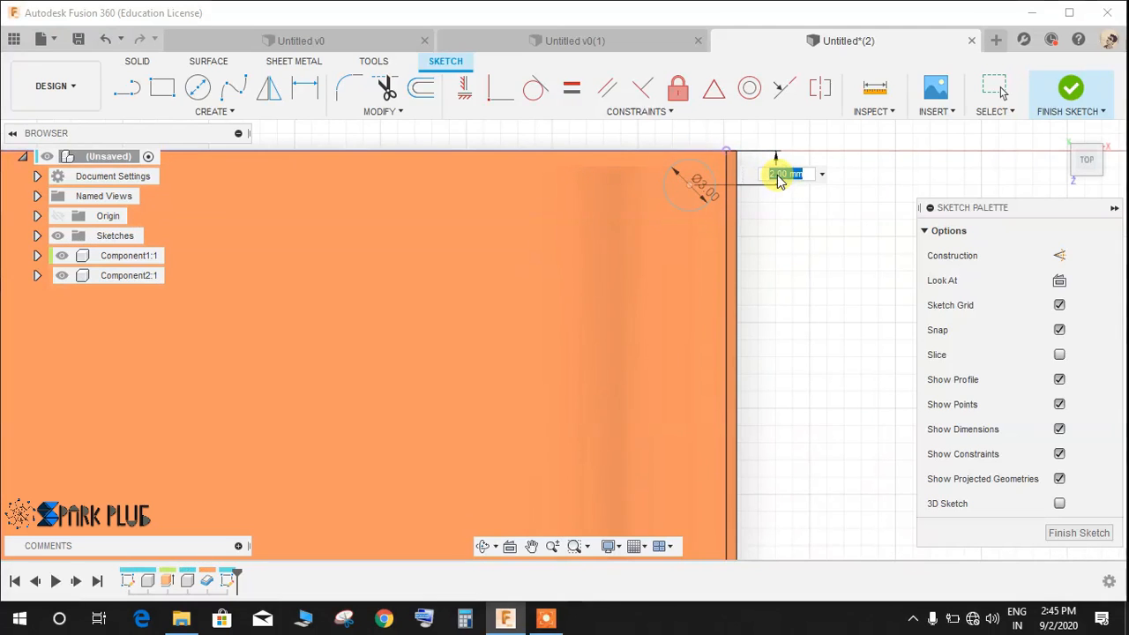
key(Return)
click(688, 202)
click(729, 202)
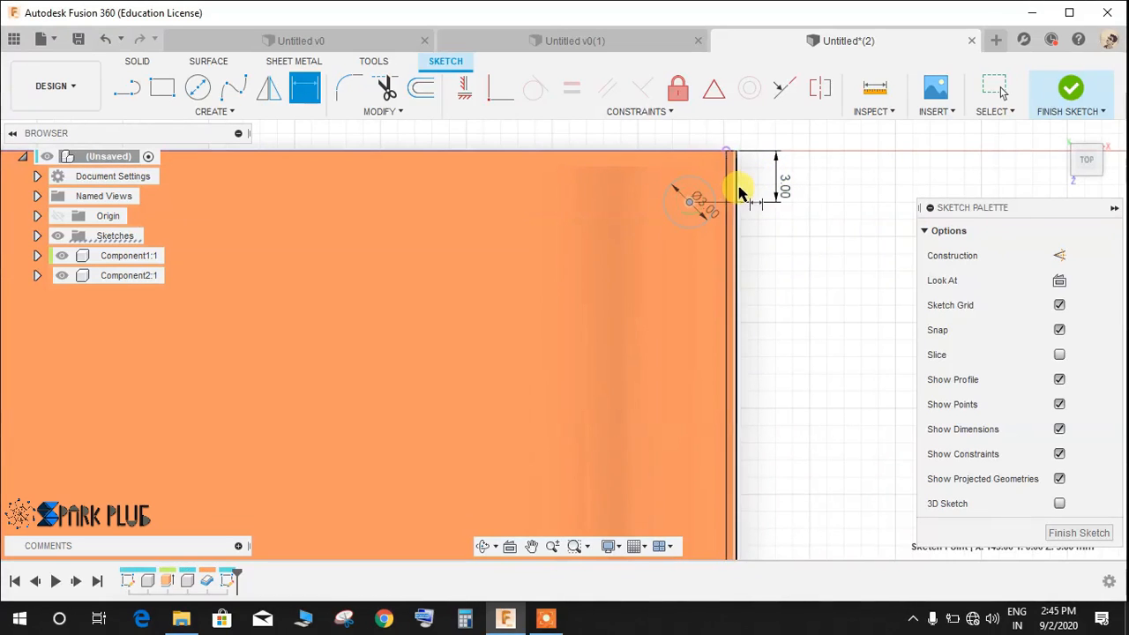
click(715, 132)
text(3)
key(Return)
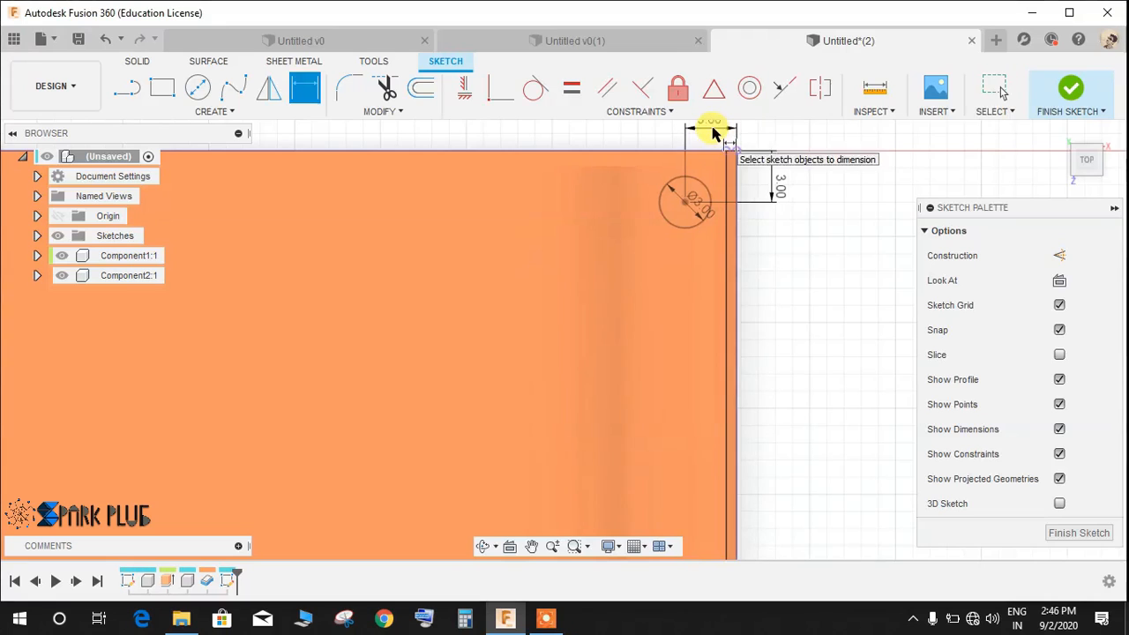
scroll(809, 254, down, 5)
scroll(809, 258, down, 3)
scroll(811, 260, up, 6)
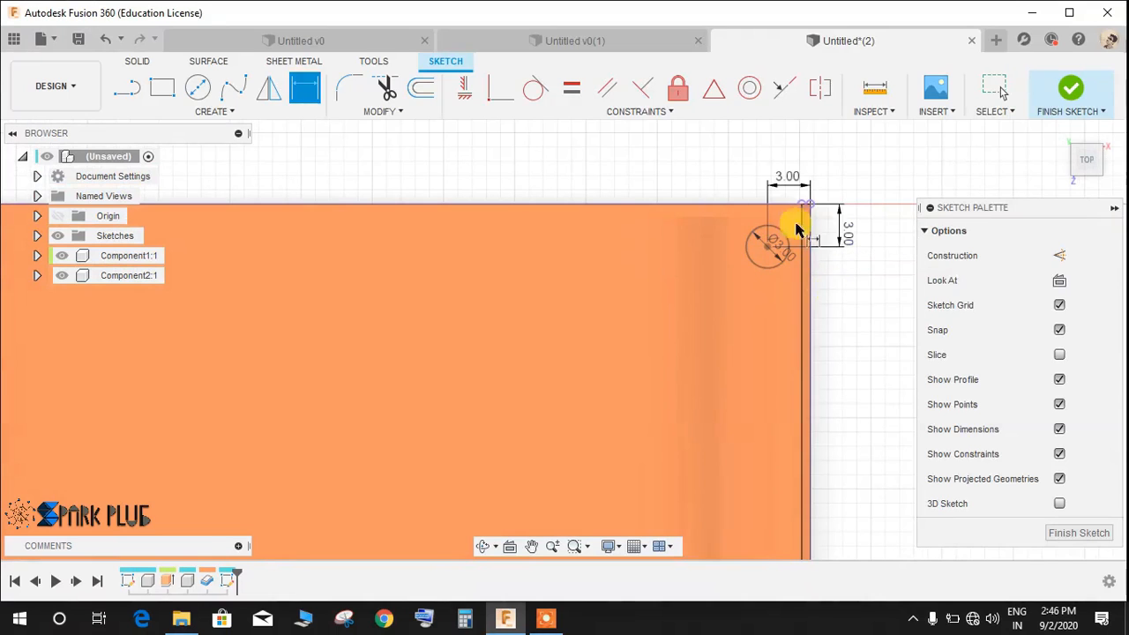
Step: Start a rectangular sketch pattern of the 3 mm circle, directed along the sheet's straight right end edge
key(Escape)
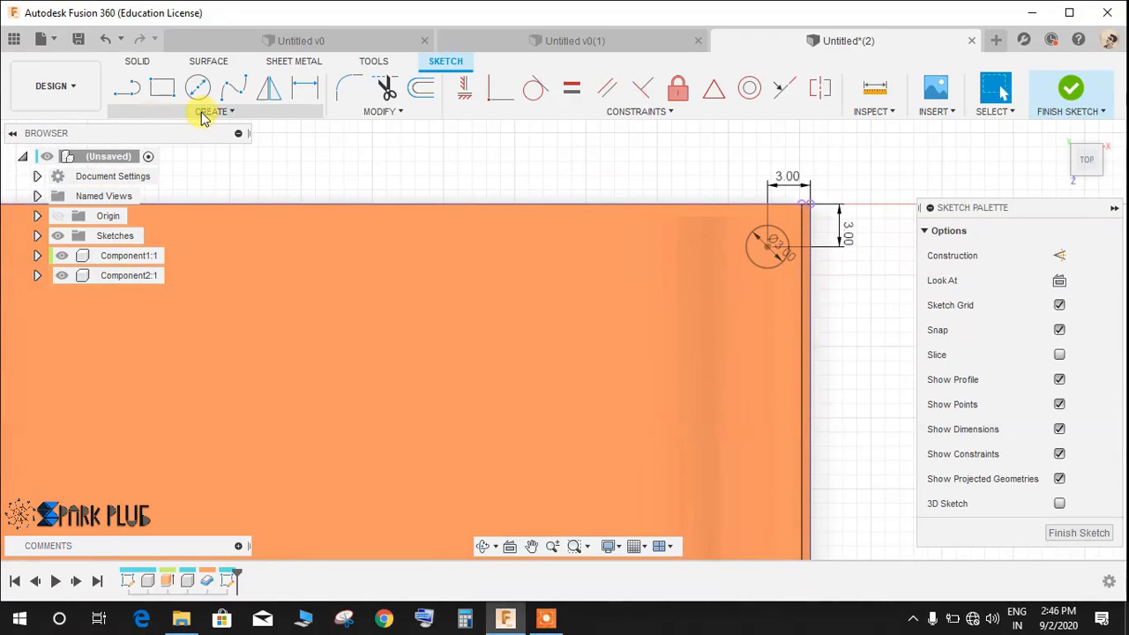
click(207, 112)
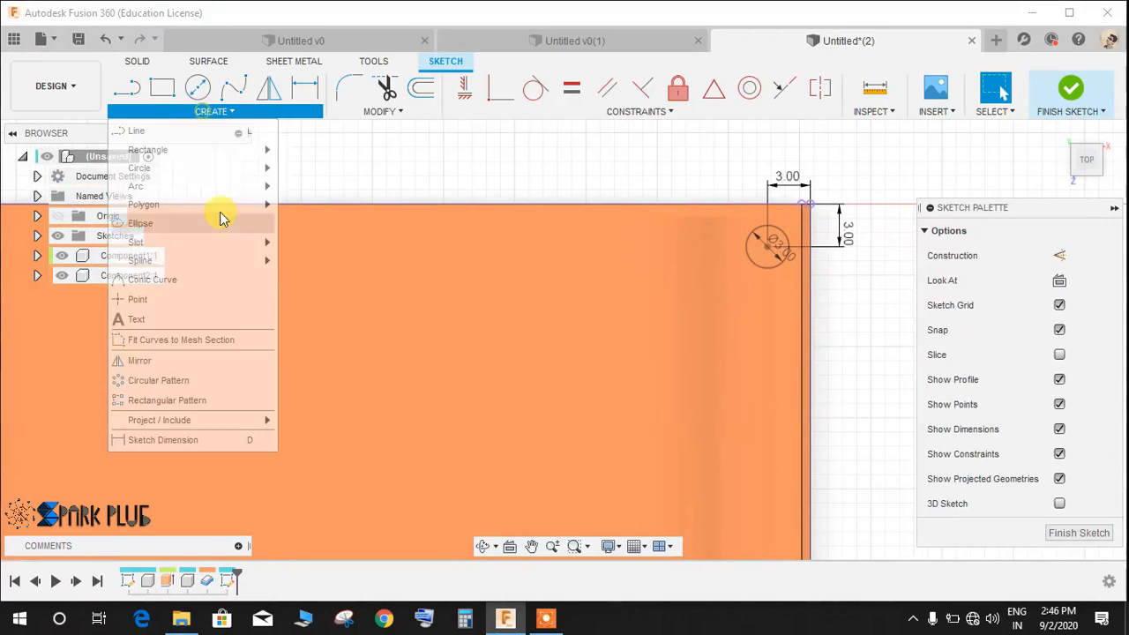
click(159, 400)
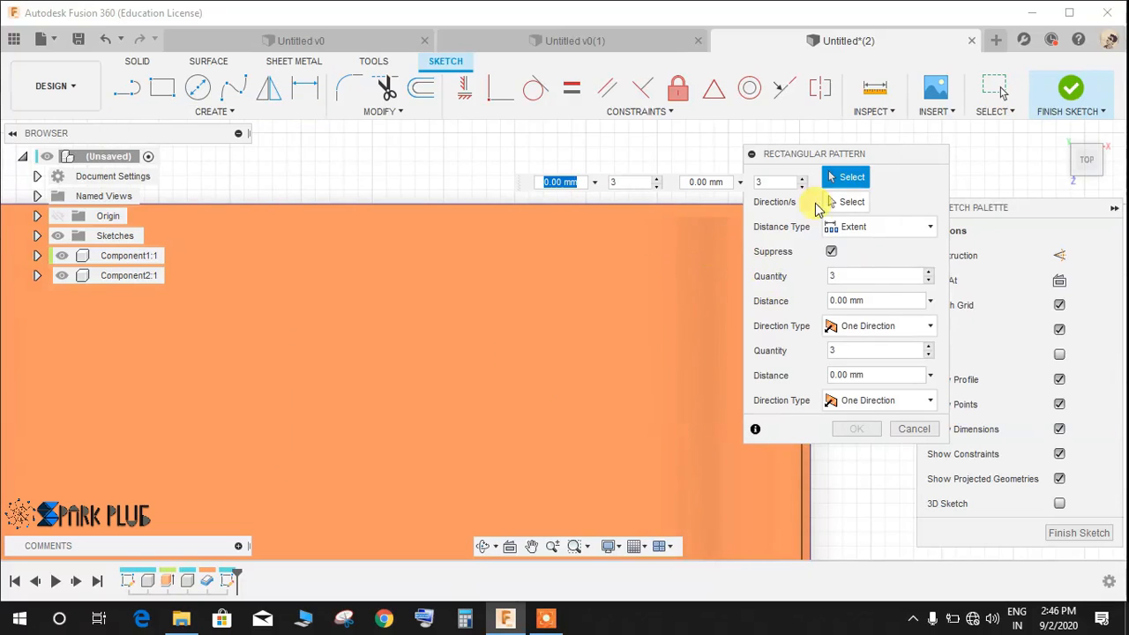
drag(851, 153, 973, 148)
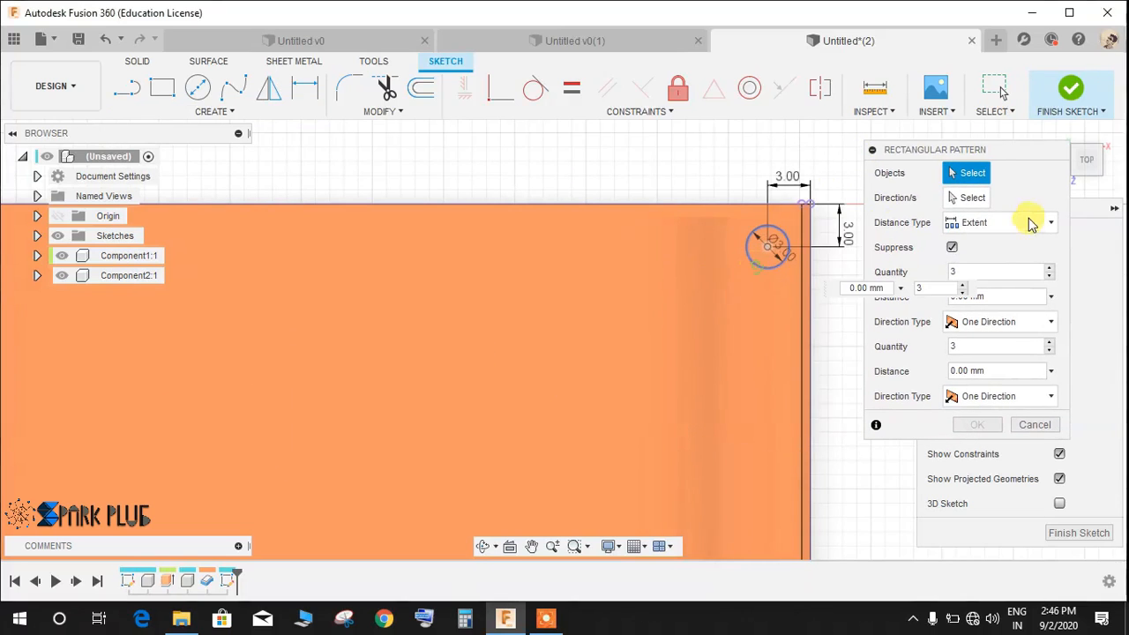
click(761, 260)
click(810, 303)
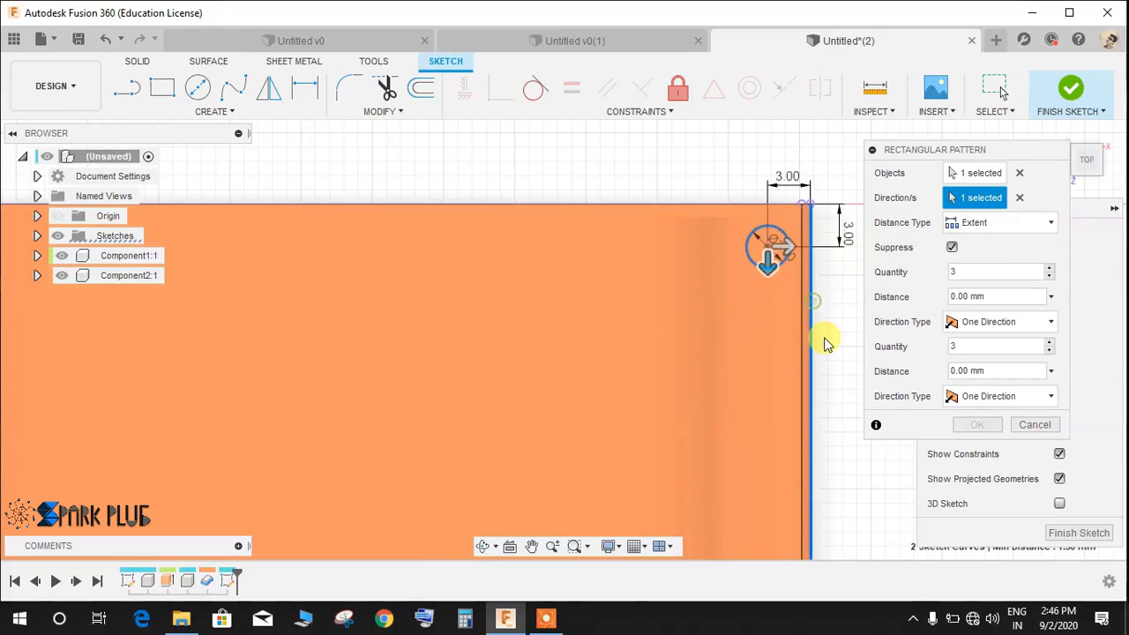
Step: Set the pattern to 20 circles over an extent of 94 mm with suppression off, and create the row
scroll(825, 348, down, 5)
mouse_move(829, 353)
middle_down()
mouse_move(829, 335)
mouse_move(692, 204)
mouse_move(701, 181)
middle_up()
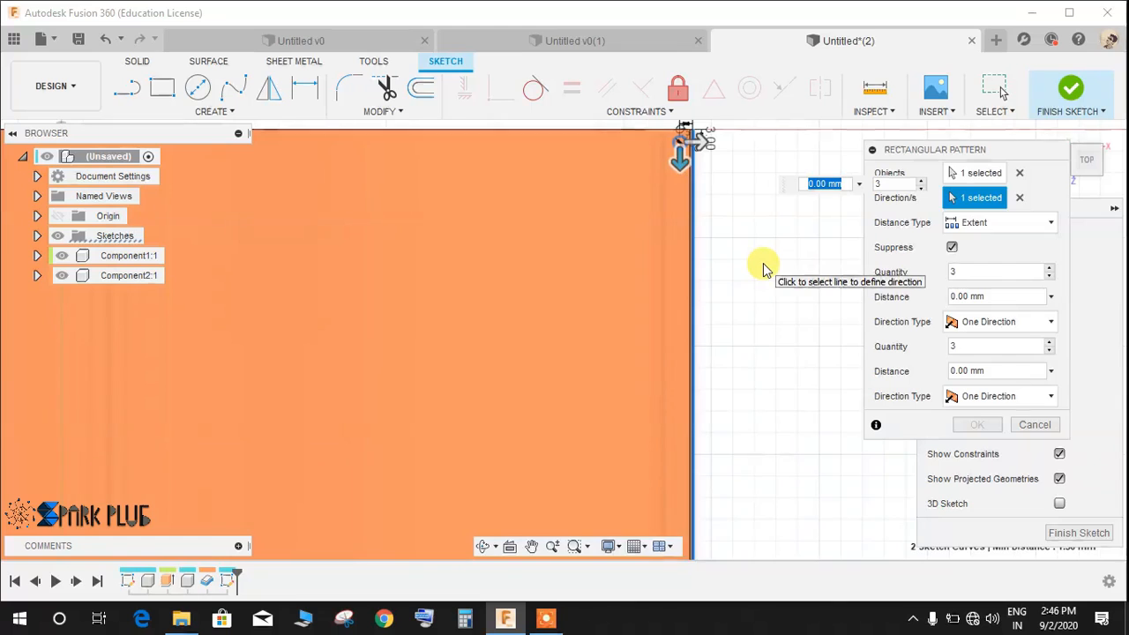
scroll(764, 265, down, 1)
click(986, 297)
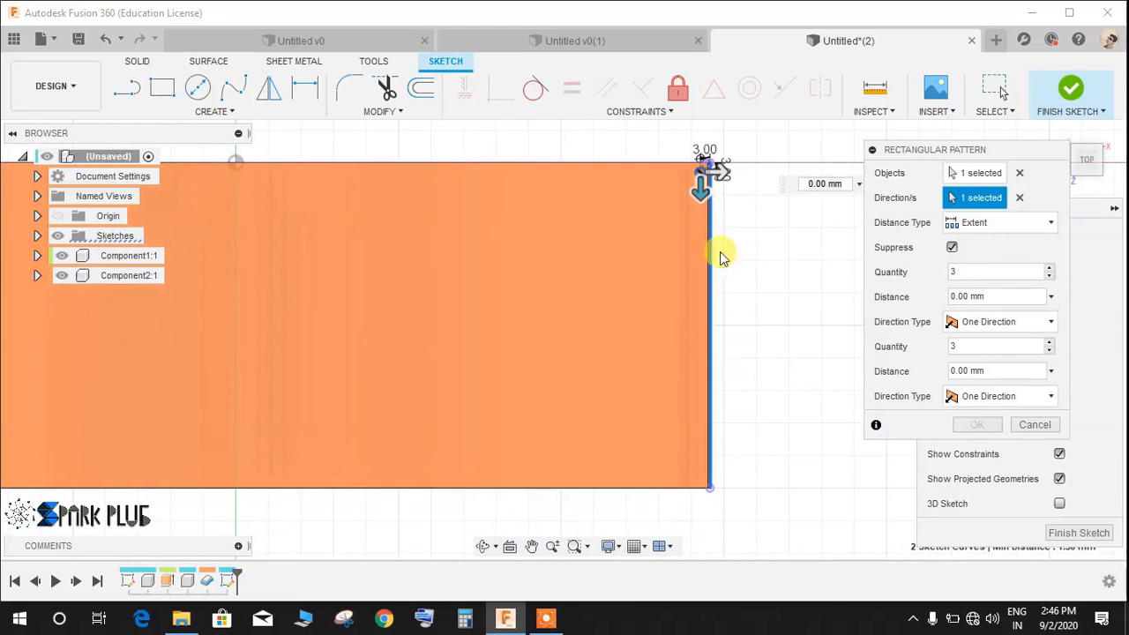
click(981, 296)
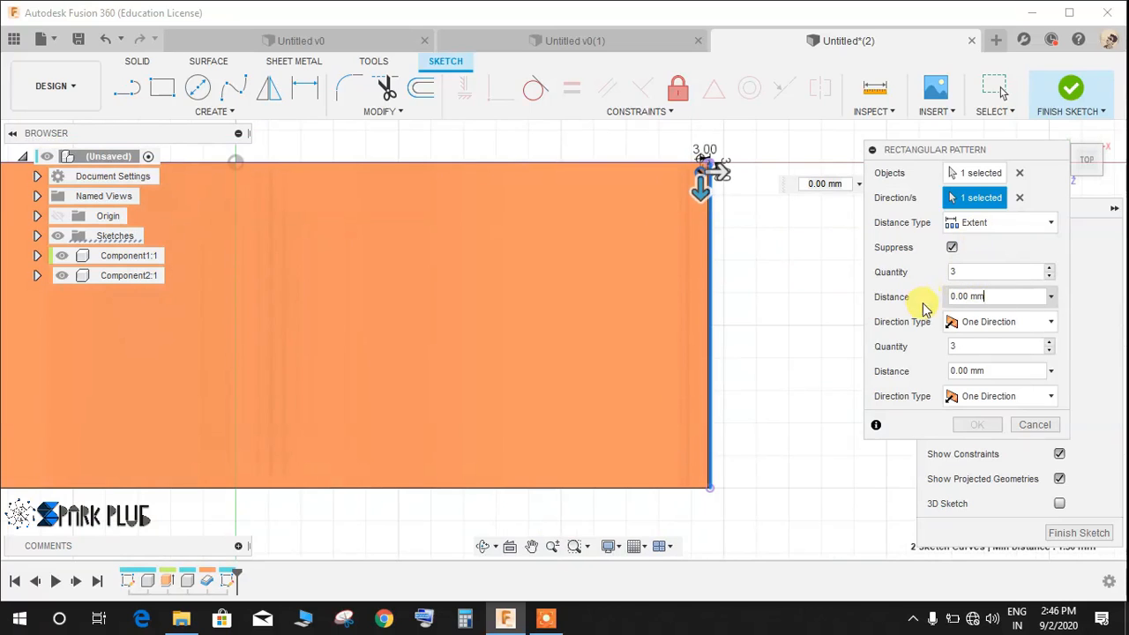
key(BackSpace)
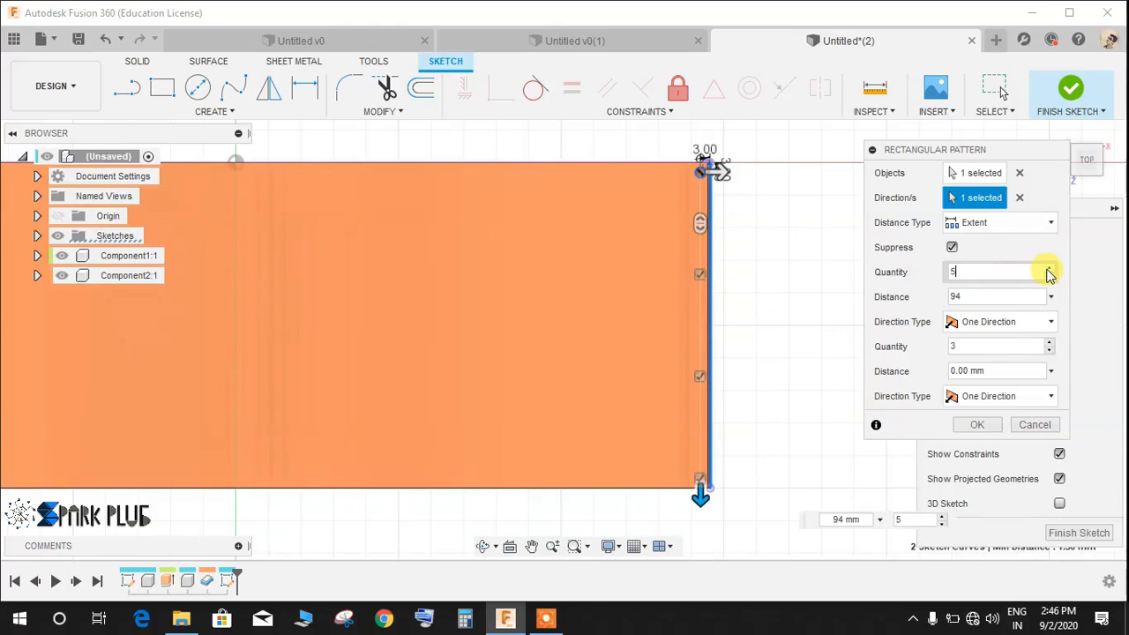
click(1046, 268)
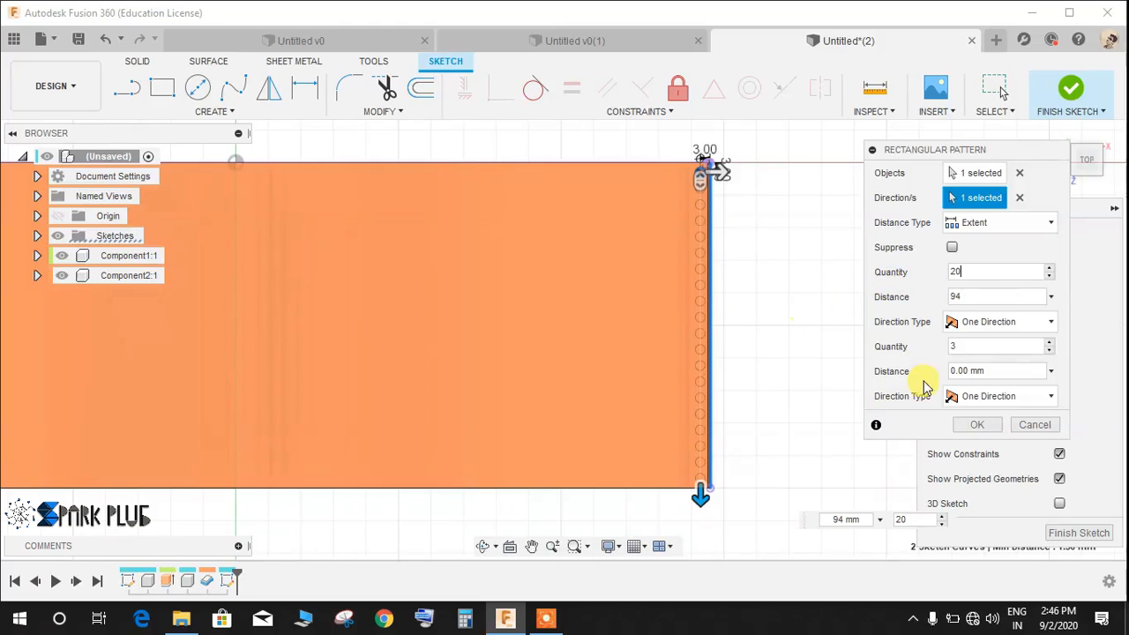
click(987, 426)
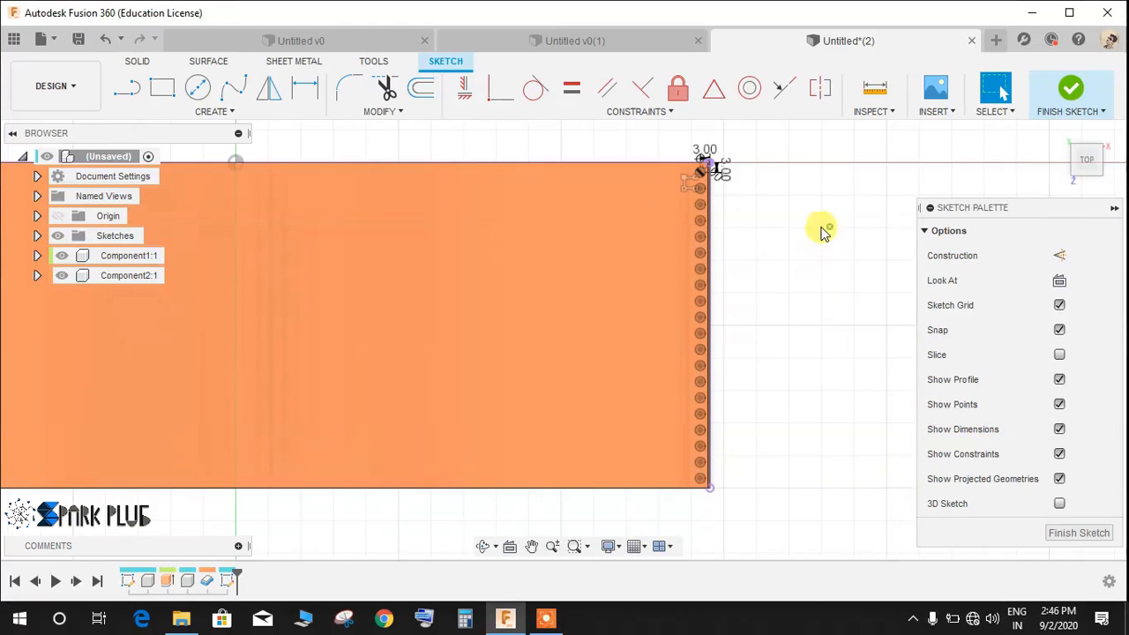
Step: Finish the sketch and extrude the 20 circle profiles upward through the wavy sheet as a cut
click(1068, 91)
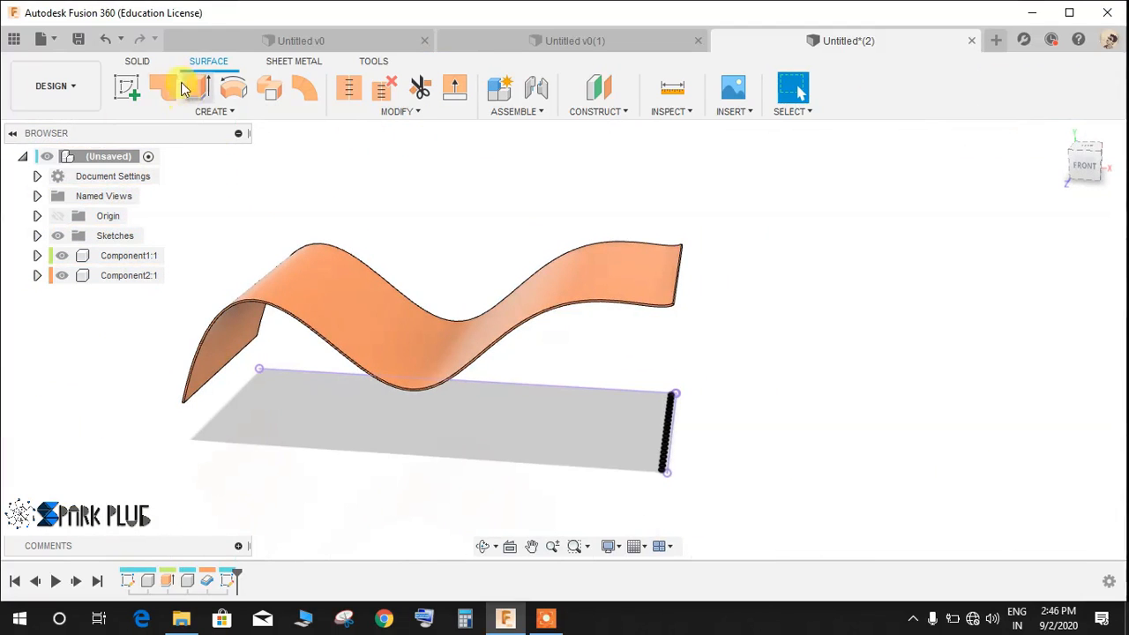
click(144, 59)
click(168, 93)
drag(714, 494, 622, 354)
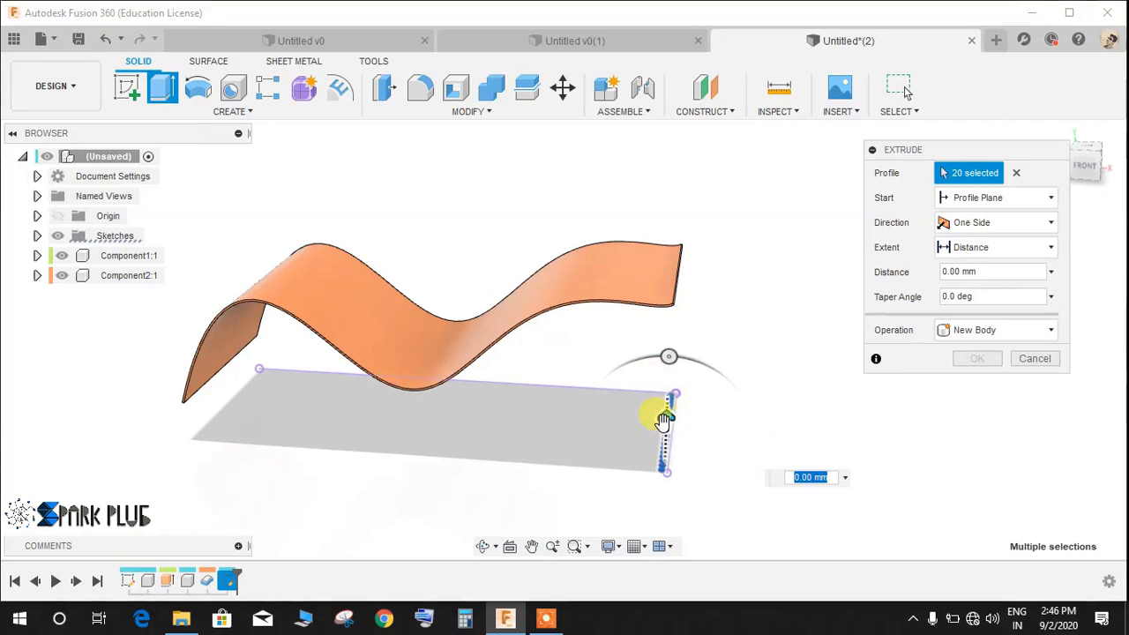
drag(624, 185, 614, 124)
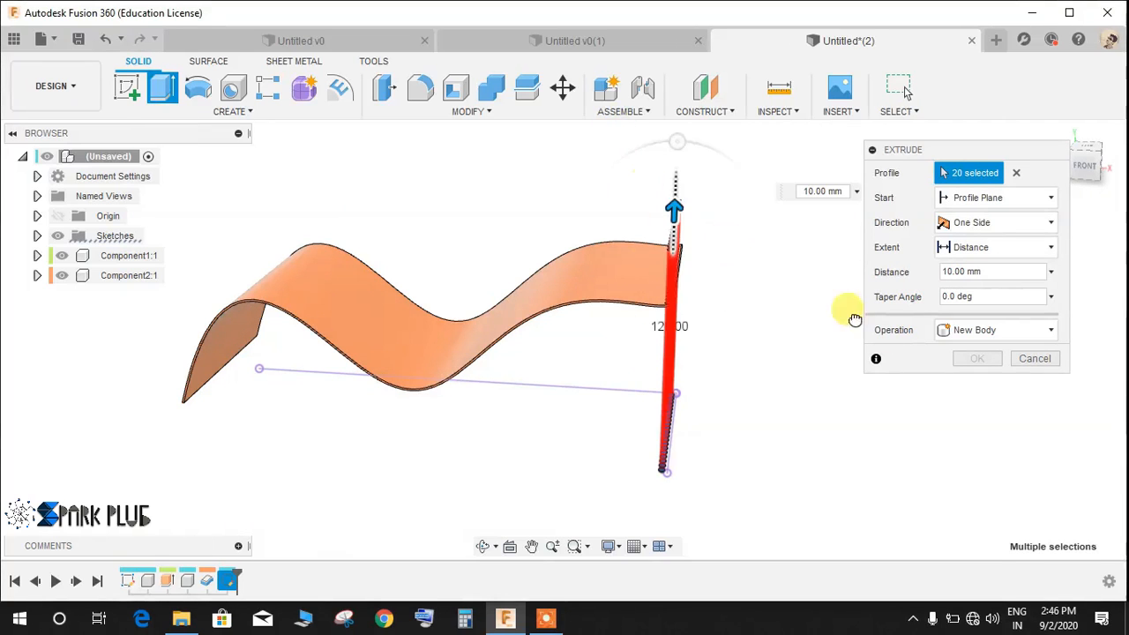
click(979, 384)
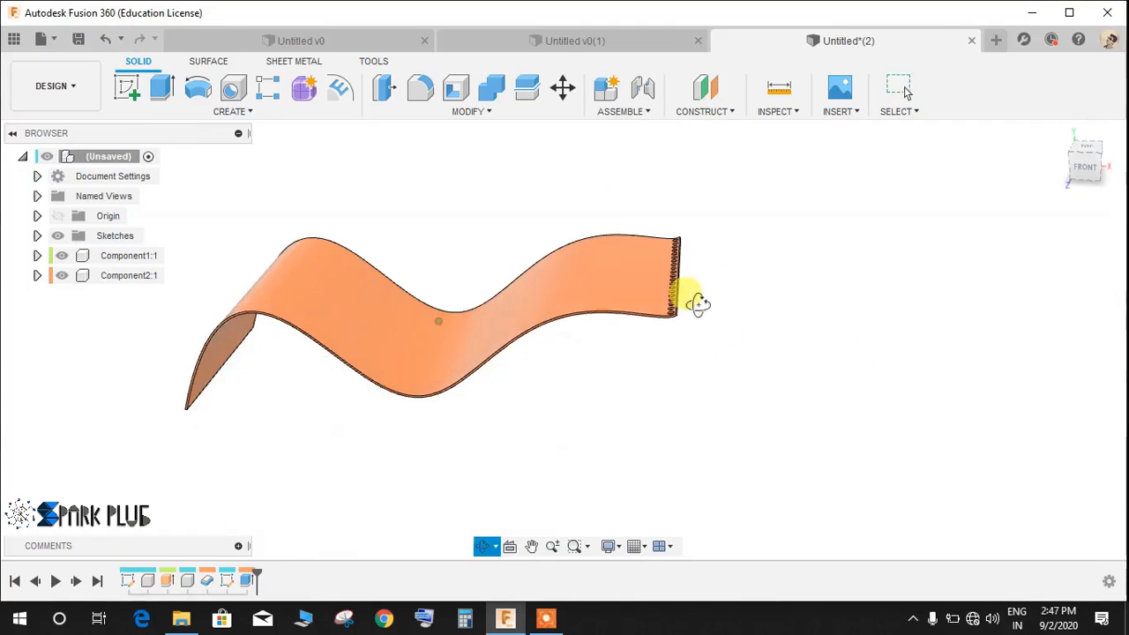
Step: Start a Pattern on Path of type Features with the extruded row of holes as the object
click(233, 112)
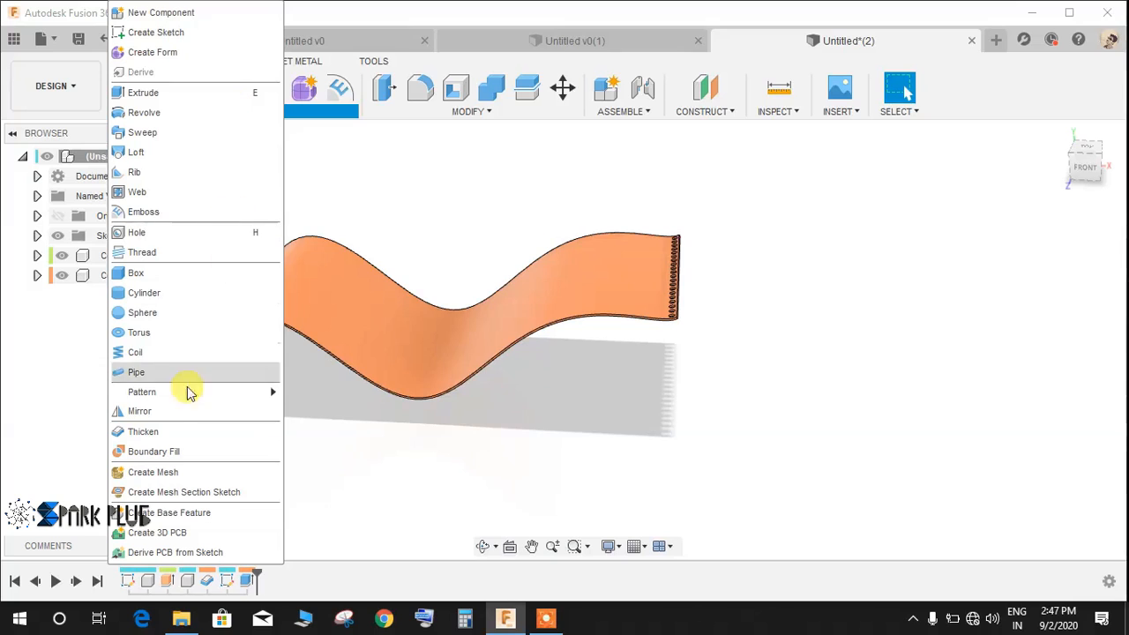
mouse_move(202, 394)
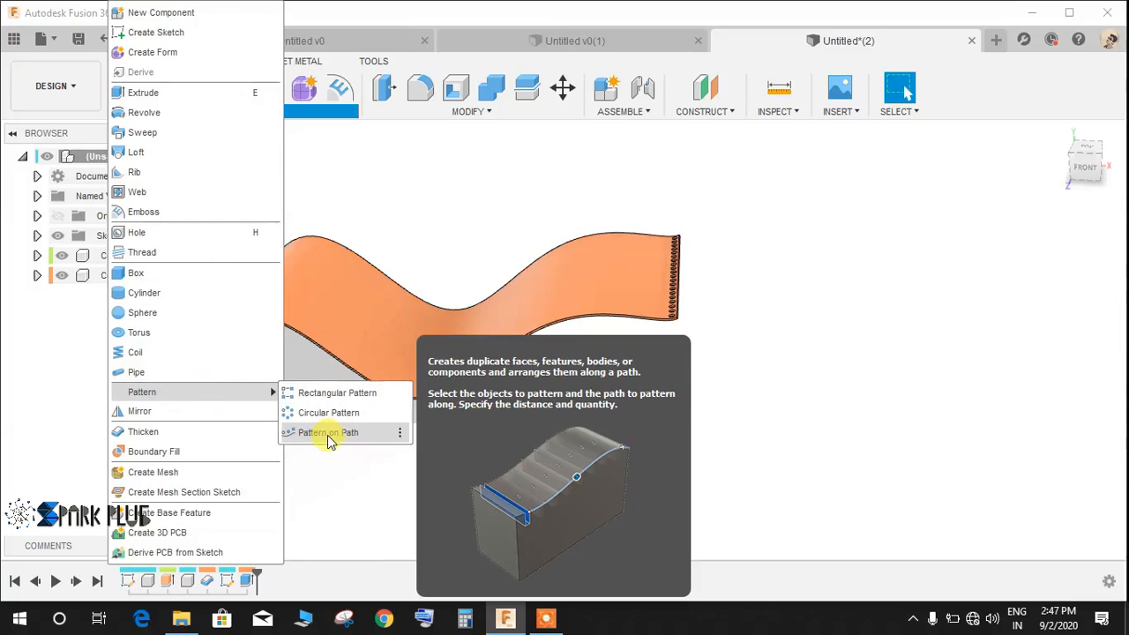
click(329, 434)
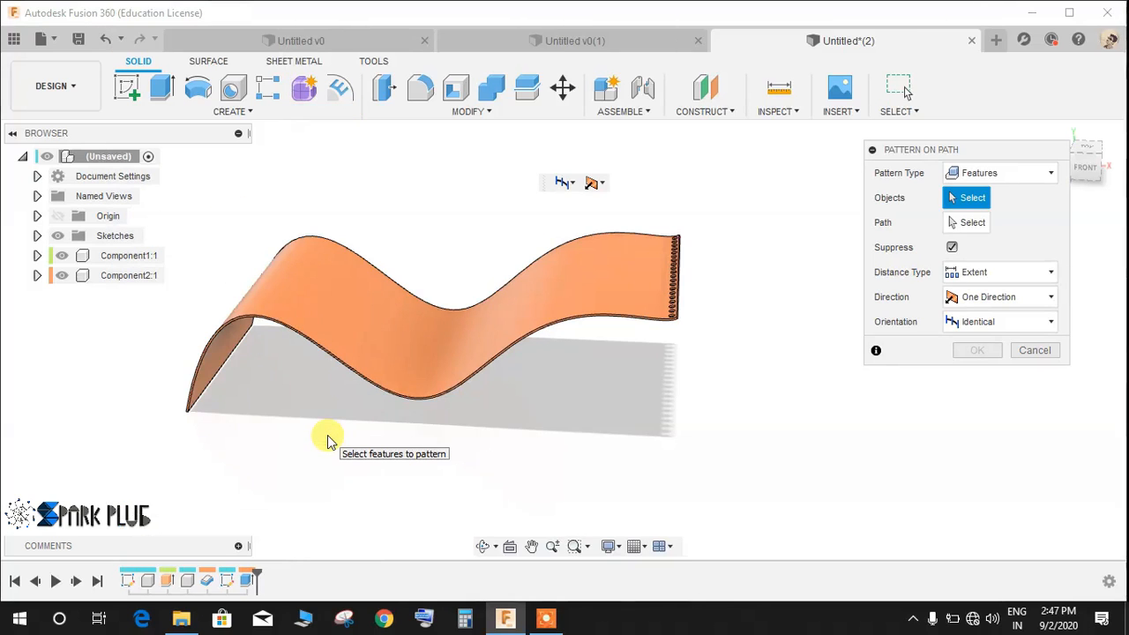
click(972, 174)
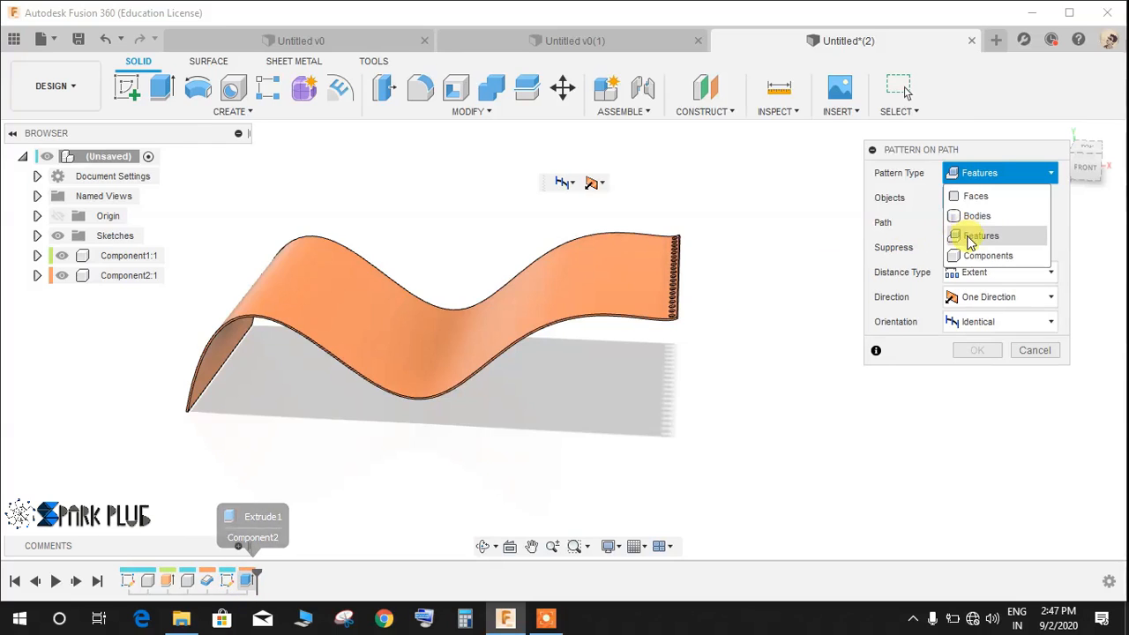
click(970, 238)
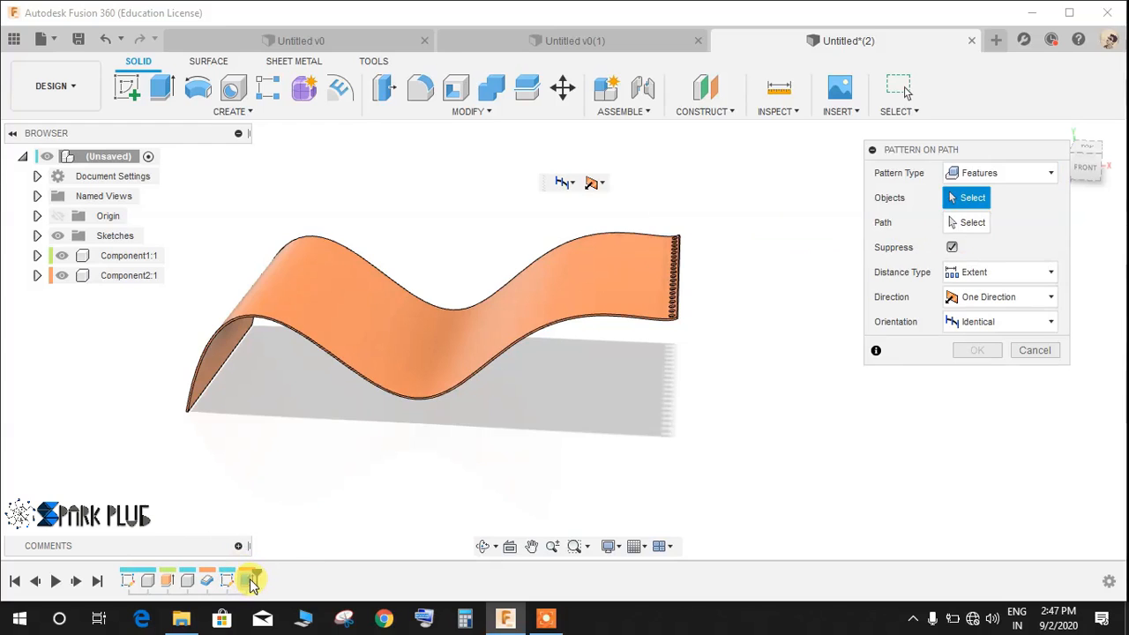
click(249, 580)
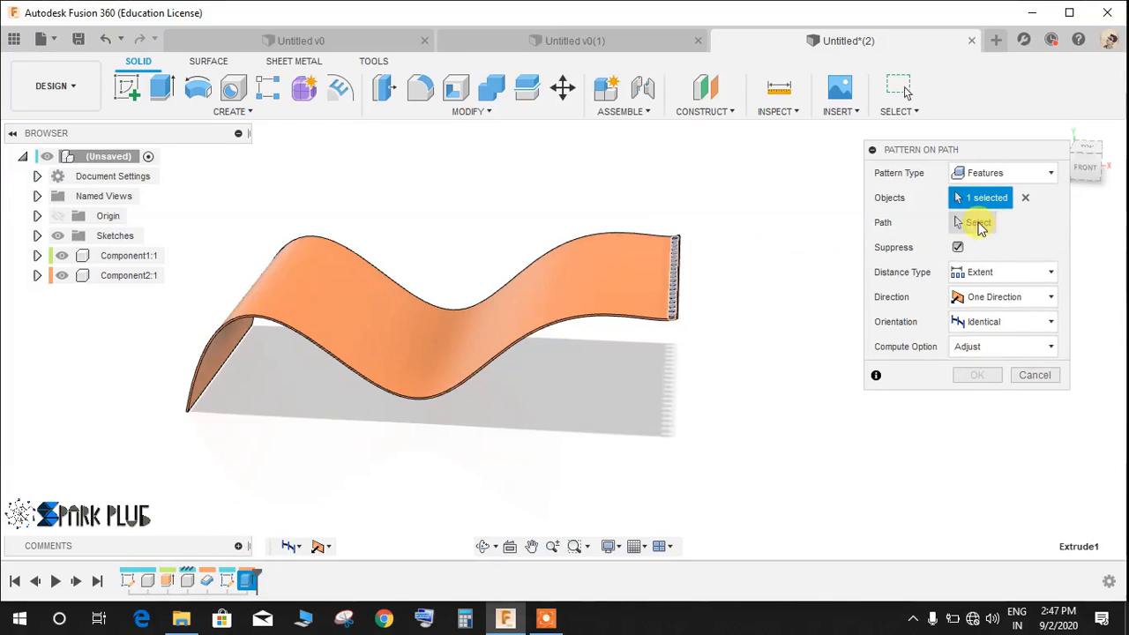
Step: Select the sheet's front wavy long edge as the path of the pattern
click(976, 223)
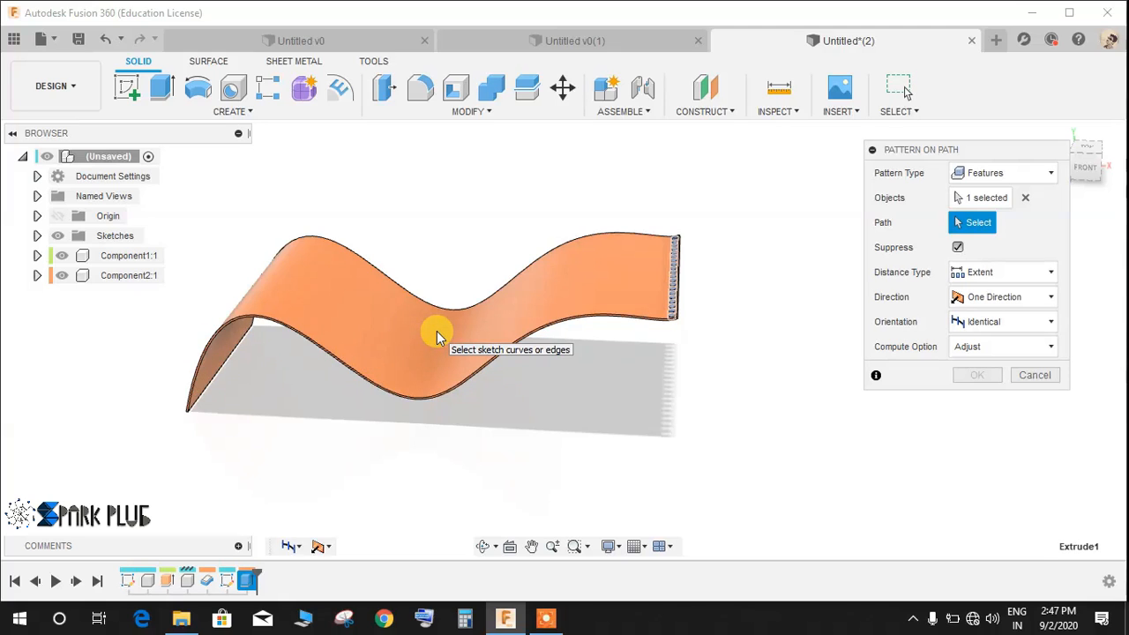
shift+middle_drag(539, 368, 547, 386)
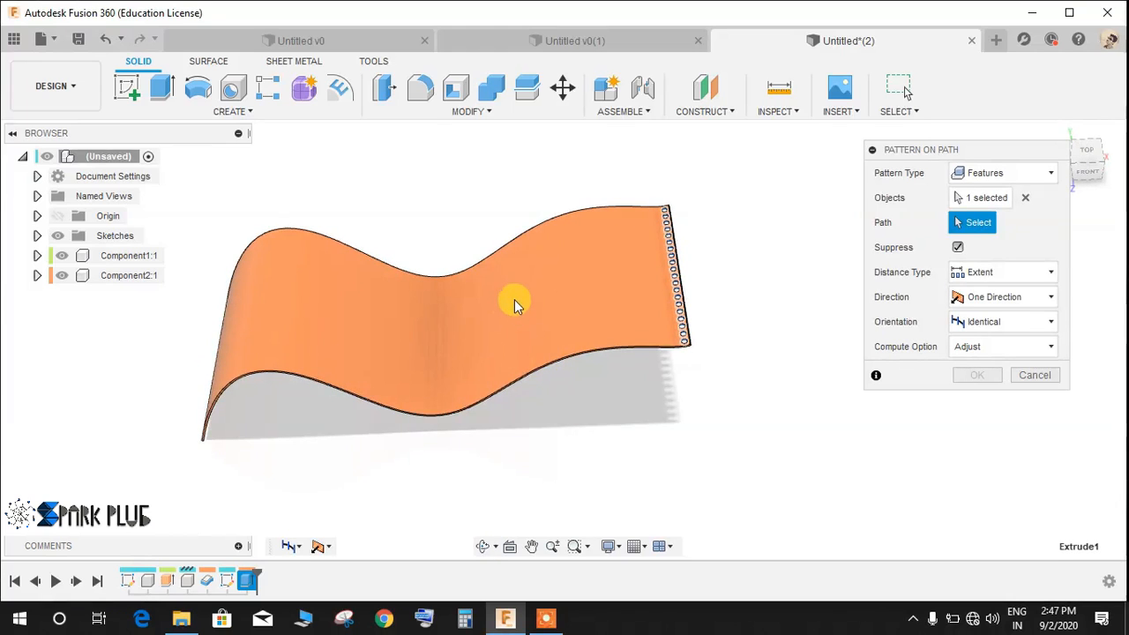
shift+middle_drag(599, 196, 670, 212)
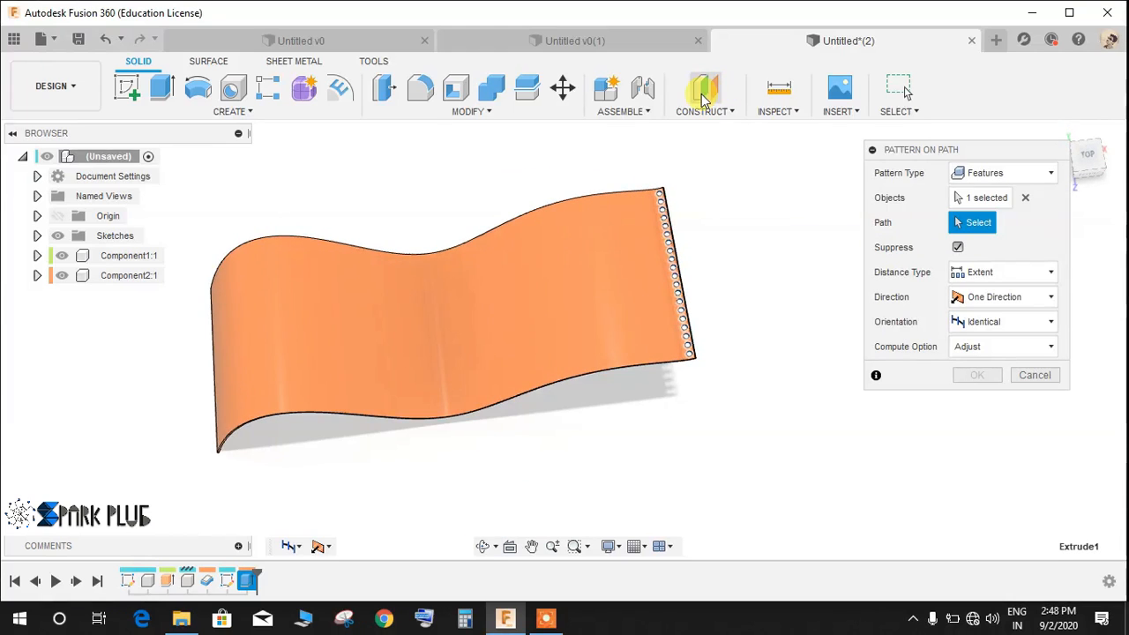
shift+middle_drag(705, 344, 731, 242)
shift+middle_drag(306, 354, 126, 388)
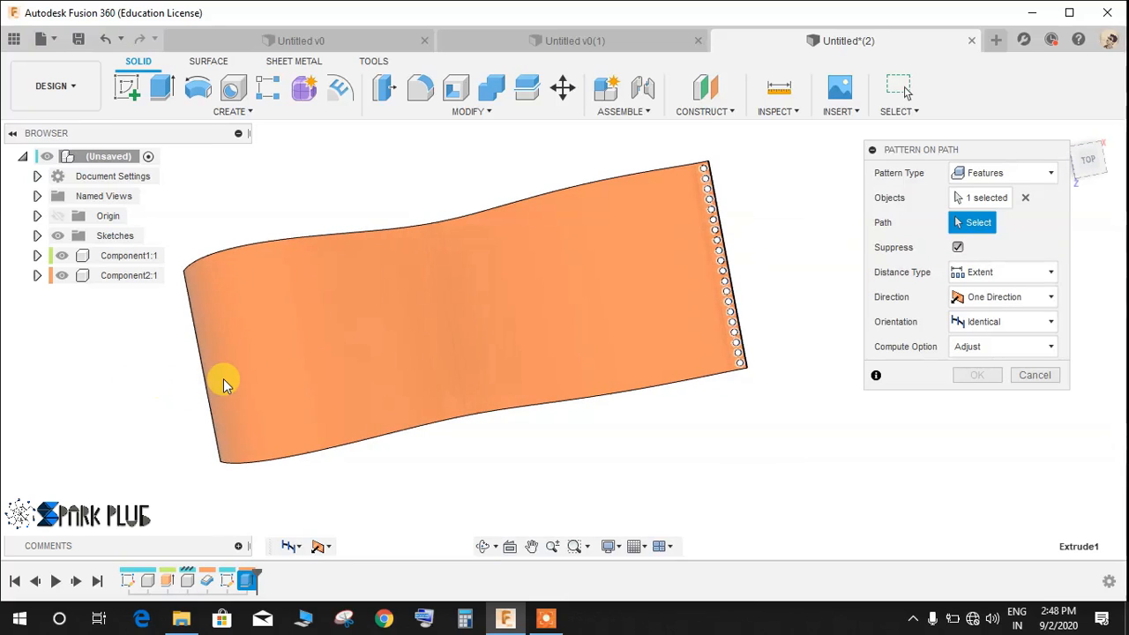
shift+middle_drag(495, 434, 516, 368)
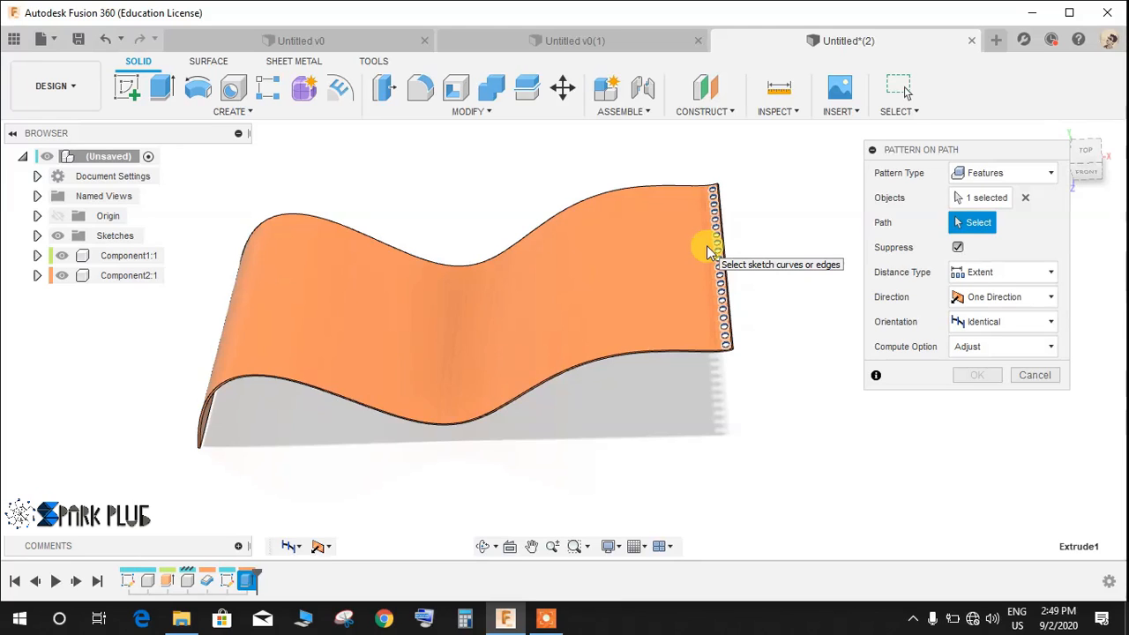
click(573, 372)
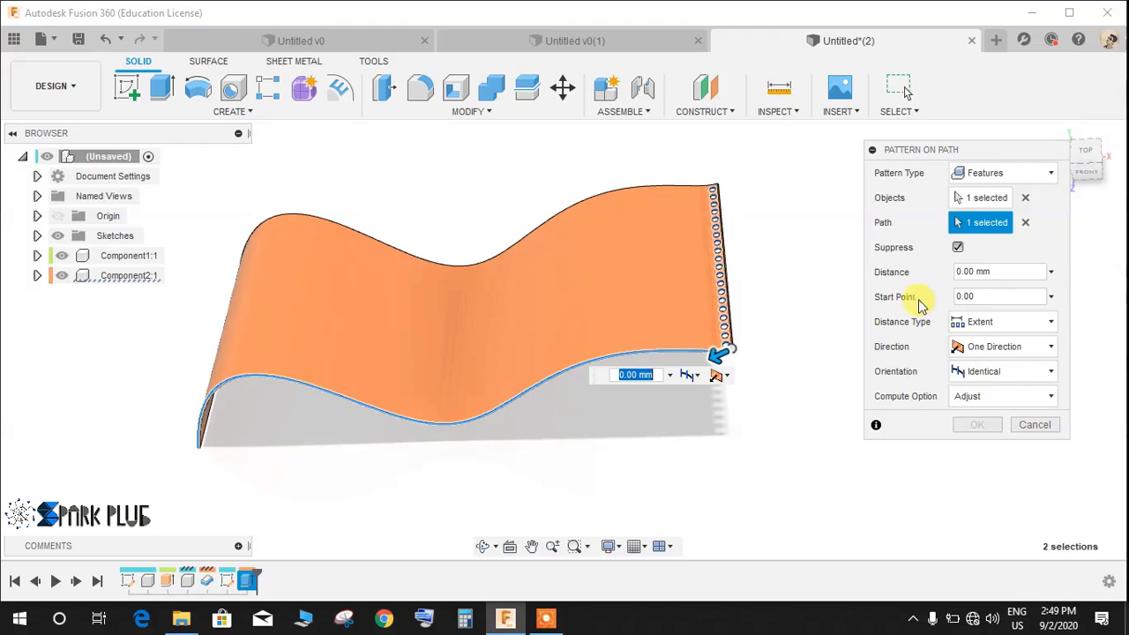
Step: Turn off suppression and stretch the pattern distance along the path to the sheet's far end, about 322 mm
click(958, 248)
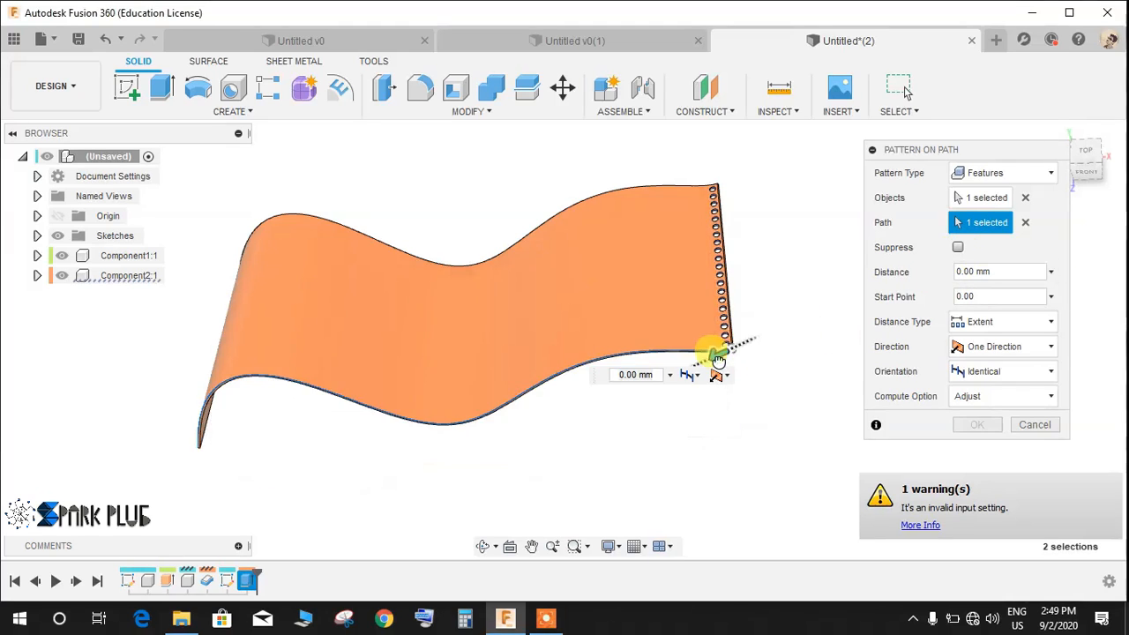
drag(721, 351, 402, 418)
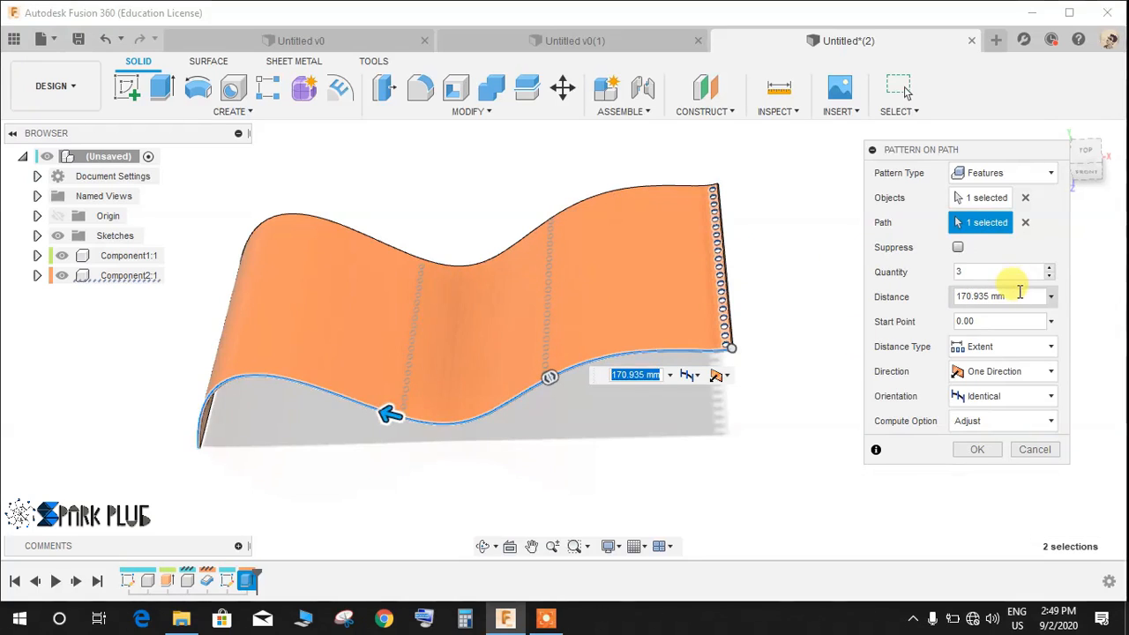
shift+middle_drag(398, 433, 519, 425)
middle_drag(290, 511, 365, 424)
drag(521, 334, 327, 461)
scroll(322, 424, up, 5)
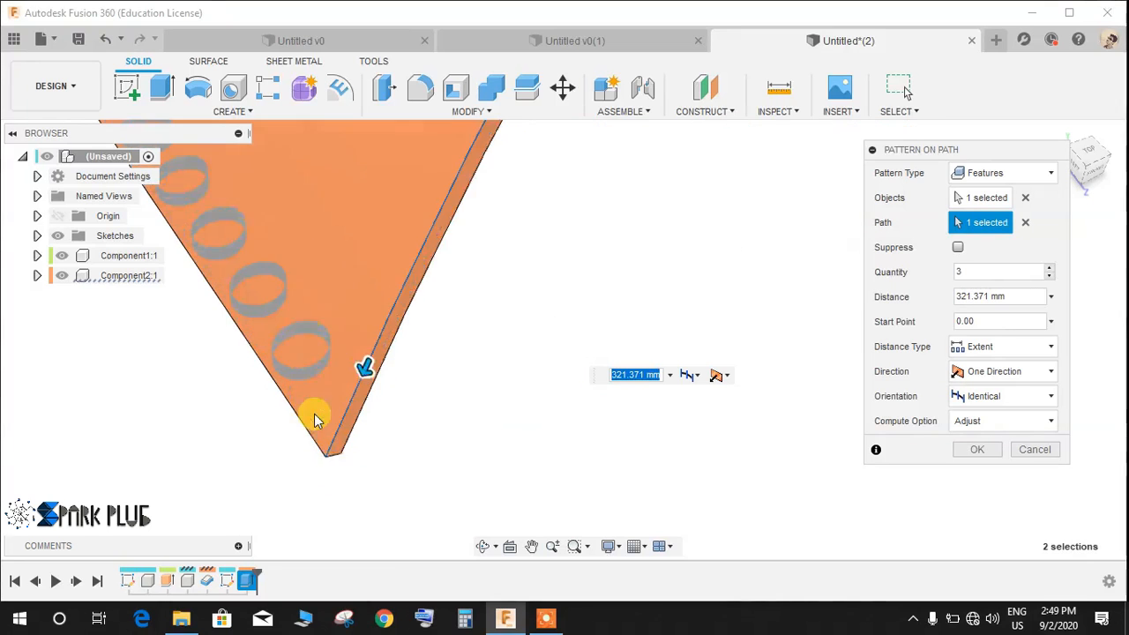
mouse_move(401, 347)
mouse_down()
mouse_move(390, 340)
mouse_move(388, 351)
mouse_up()
scroll(534, 419, down, 5)
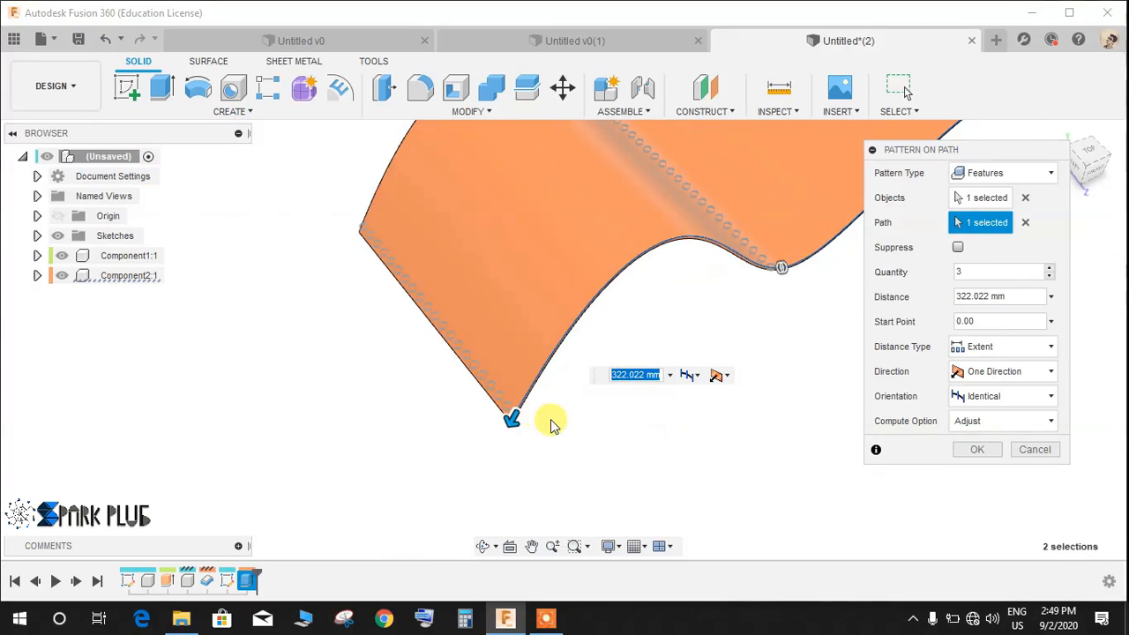
Step: Shorten the pattern distance along the path to about 321 mm, keeping the Extent distance type
click(982, 349)
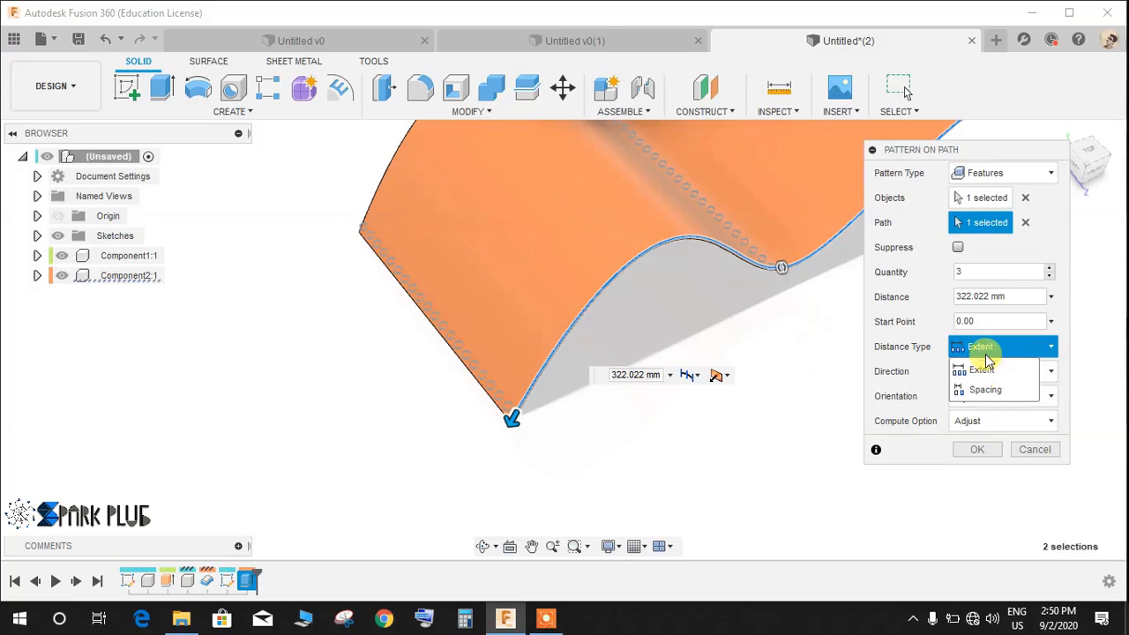
click(982, 349)
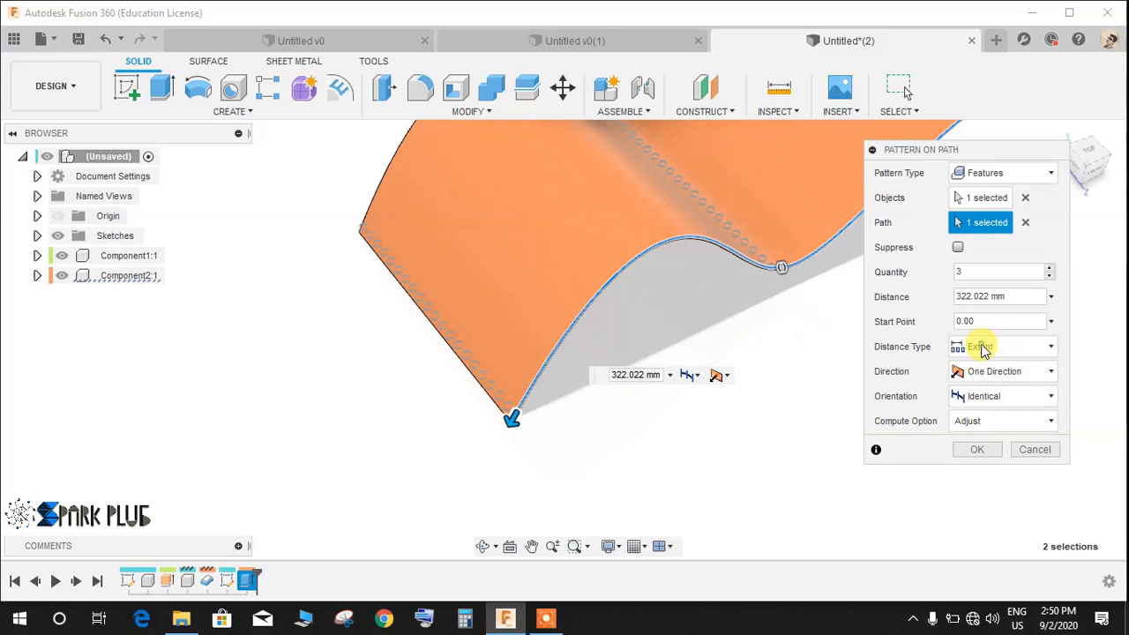
drag(512, 416, 512, 416)
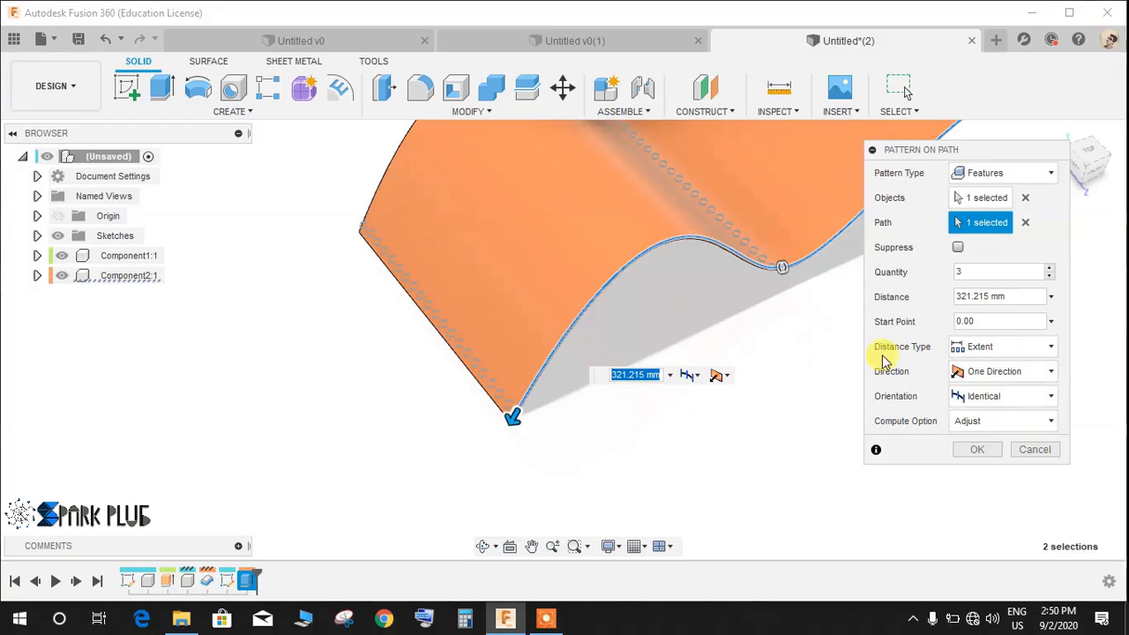
Step: Set the pattern's orientation to Path Direction, keeping One Direction and the Adjust compute option
click(988, 374)
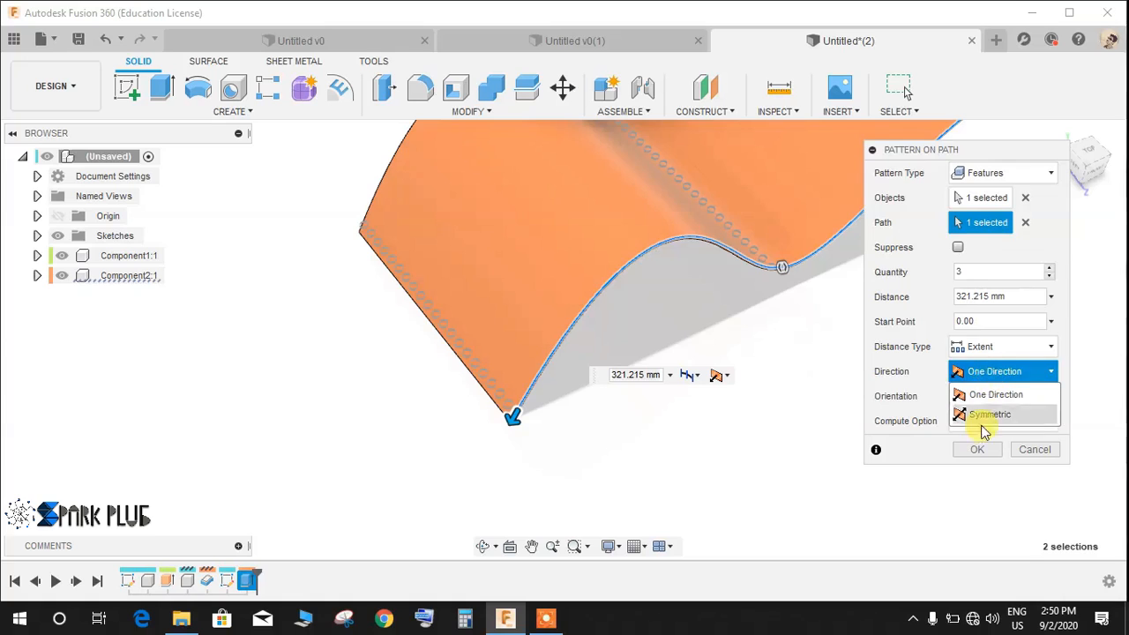
click(987, 372)
click(984, 398)
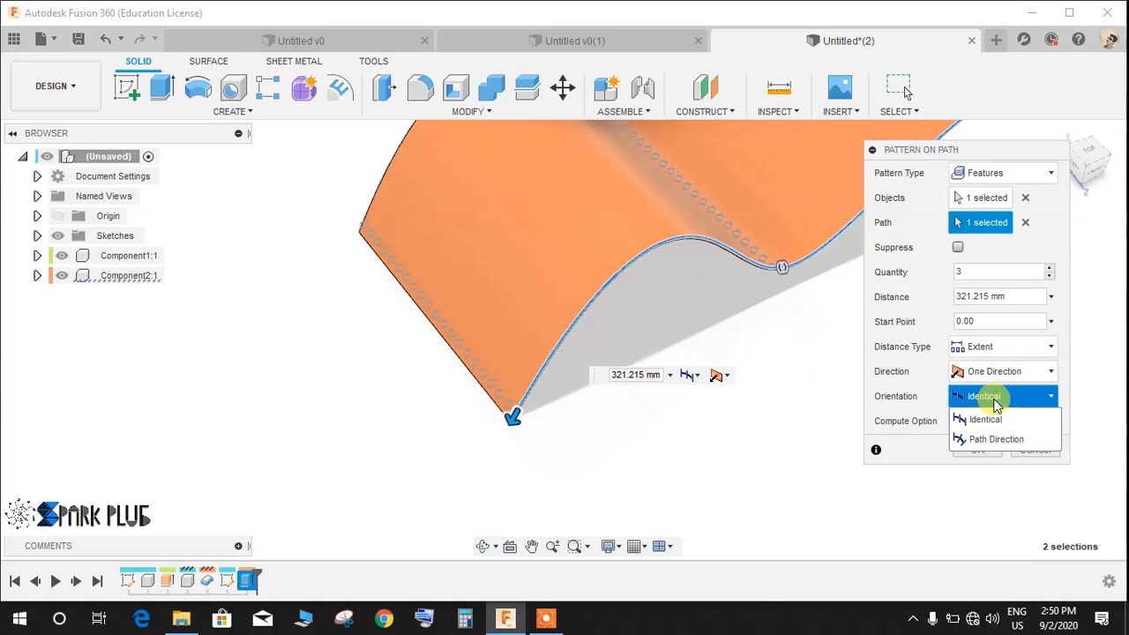
click(983, 438)
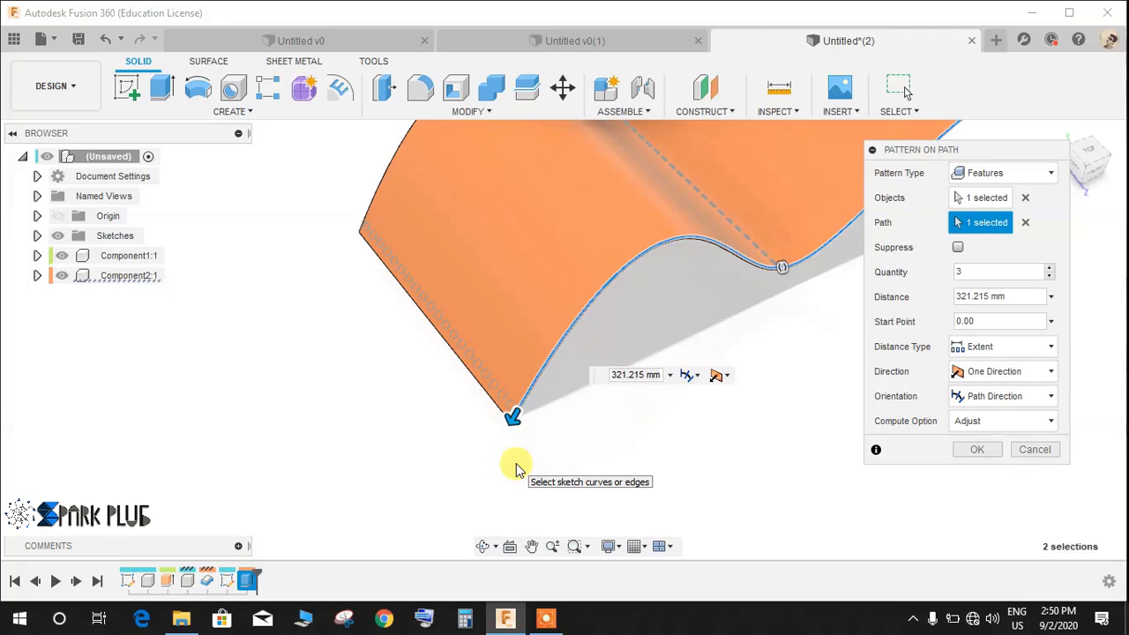
click(963, 422)
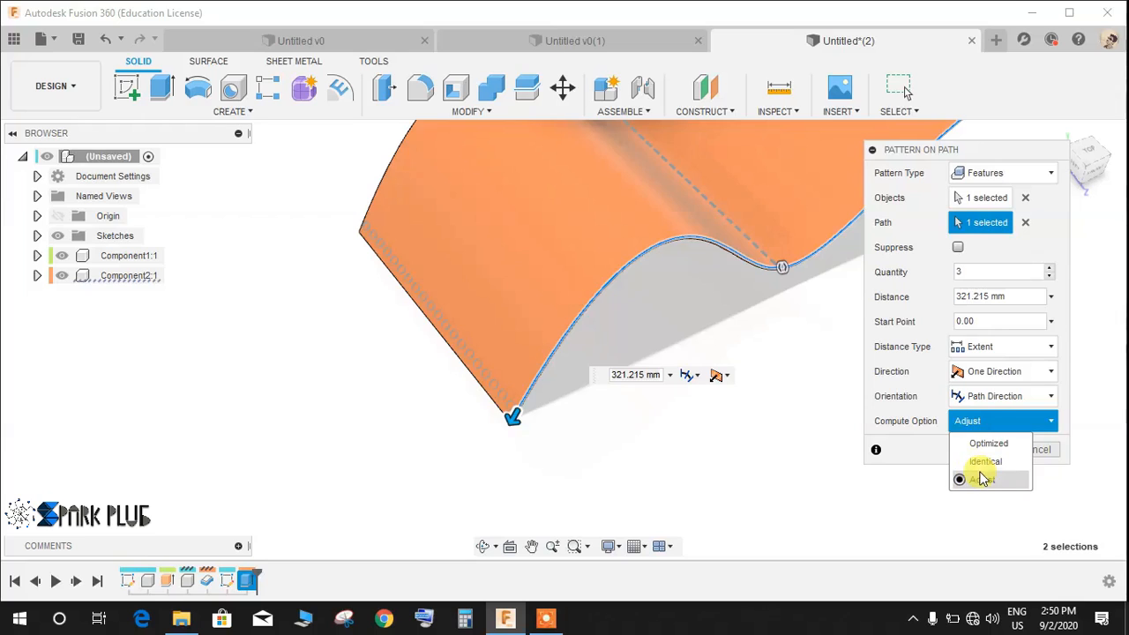
click(979, 425)
Step: Set the quantity of hole rows in the pattern to 50 and try to create the pattern
click(1049, 267)
click(1049, 268)
click(1049, 268)
click(1049, 268)
click(1050, 268)
click(1049, 269)
click(1049, 268)
click(1048, 268)
drag(1011, 273, 939, 272)
text(30)
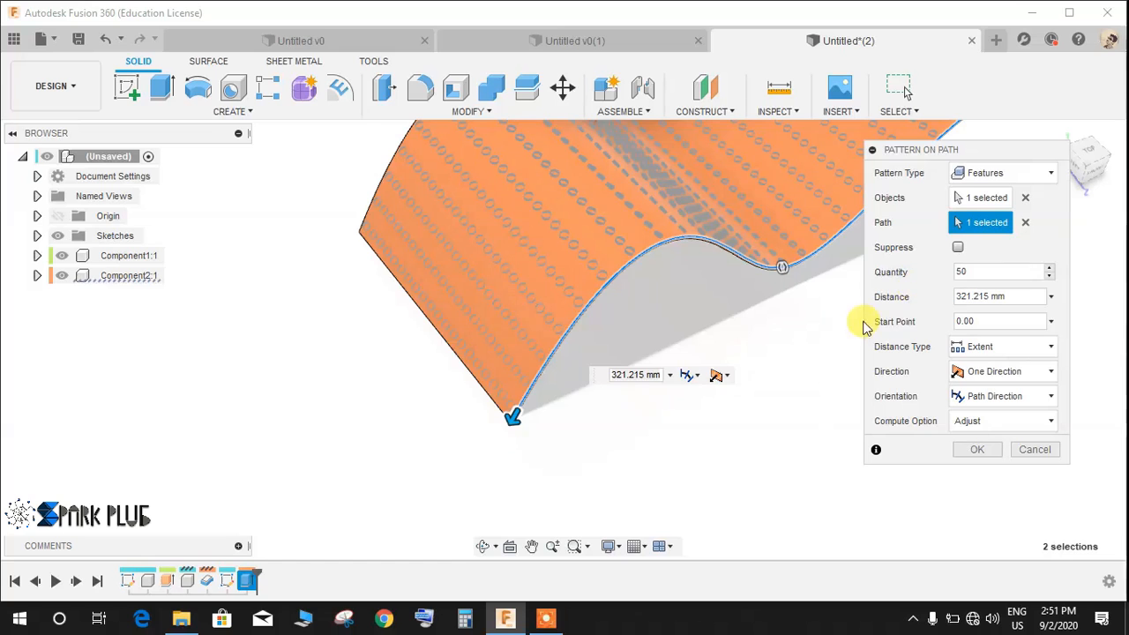
shift+middle_drag(693, 320, 612, 350)
click(972, 450)
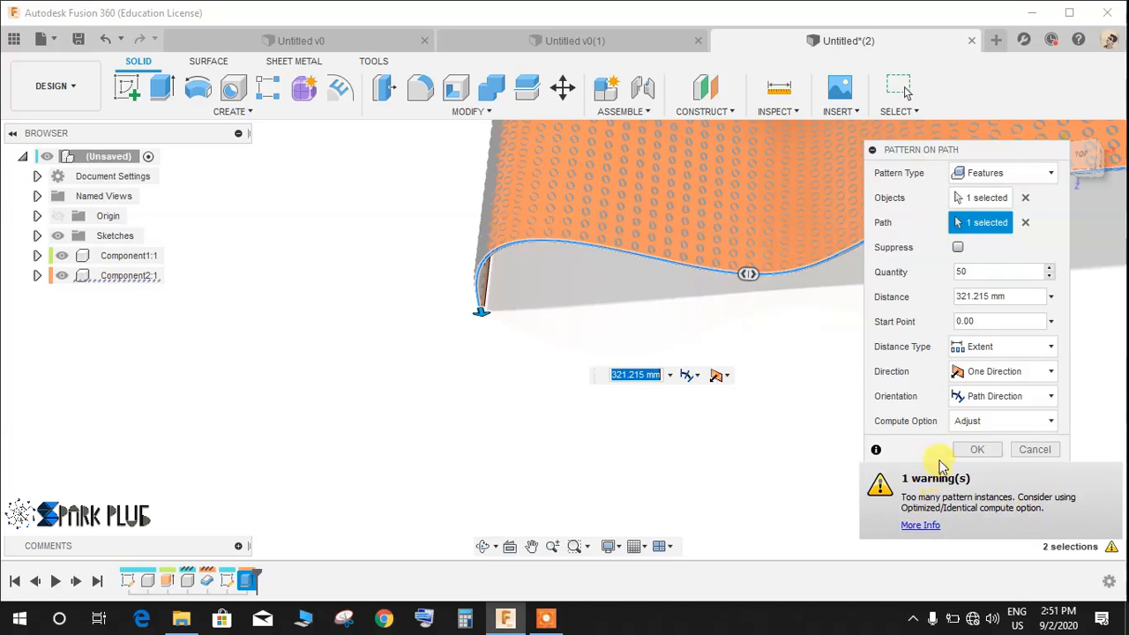
Step: Change the pattern's compute option to Optimized
click(985, 421)
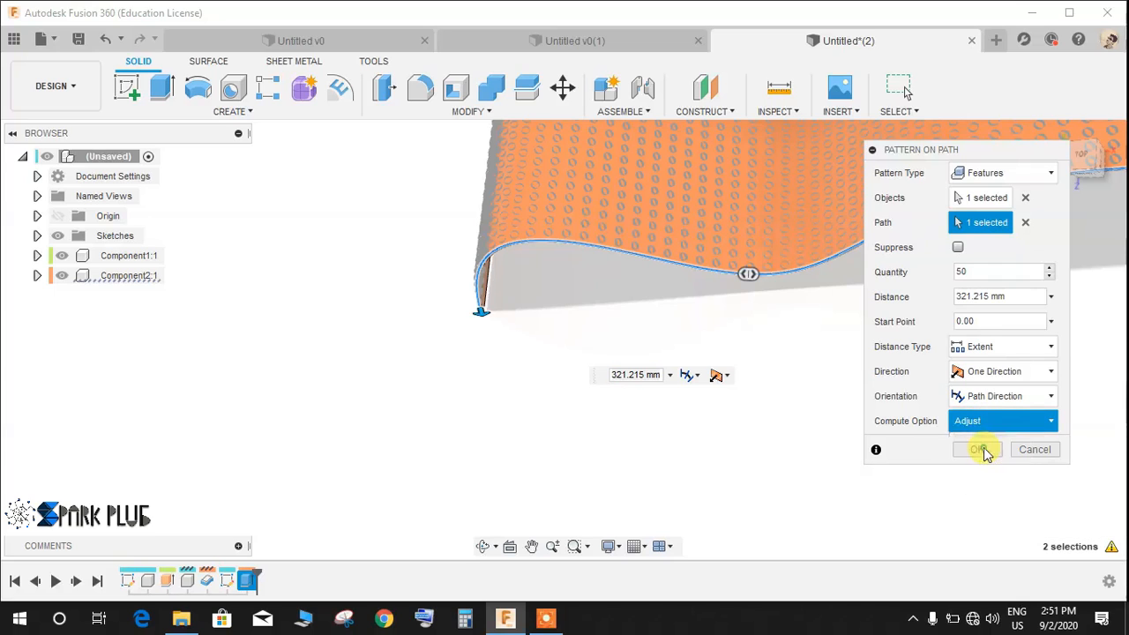
click(988, 443)
click(995, 422)
click(987, 477)
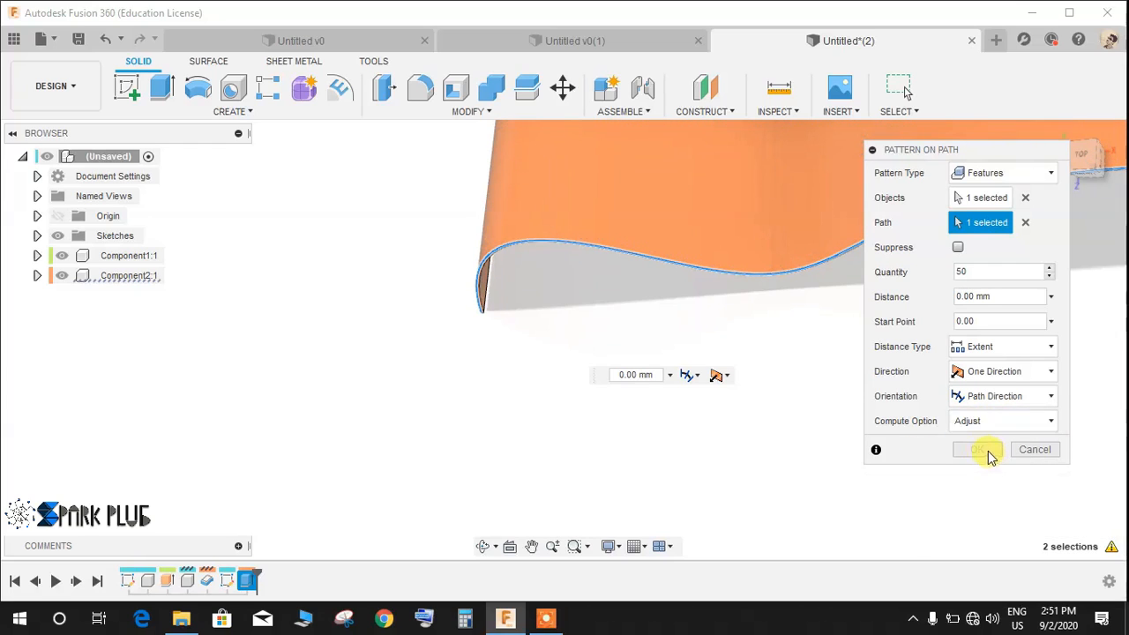
scroll(681, 366, down, 4)
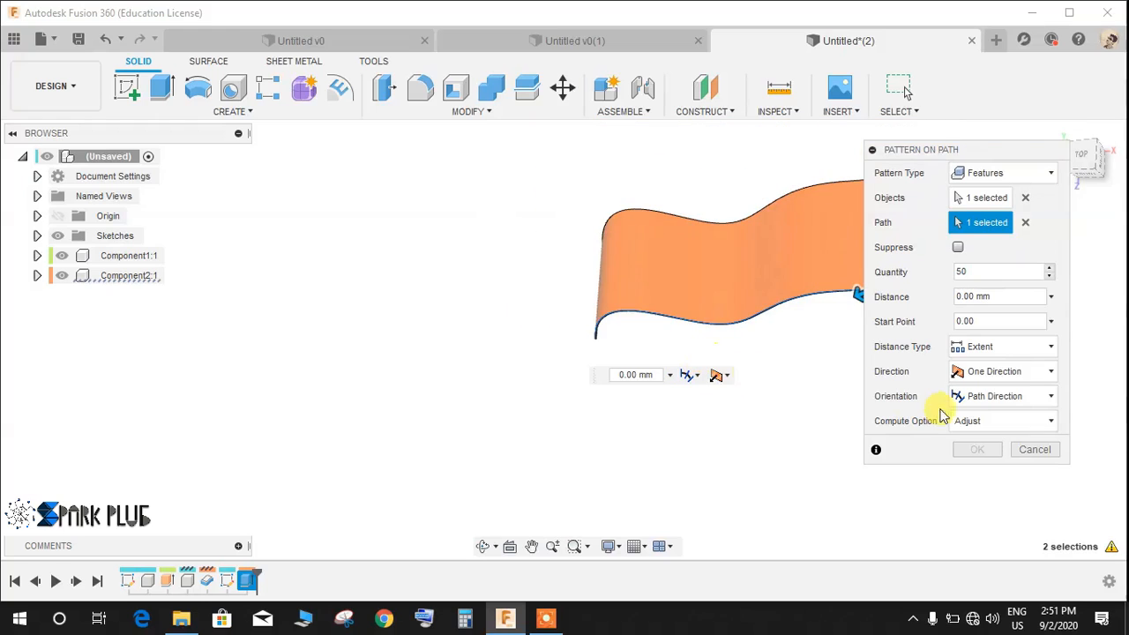
click(970, 420)
click(987, 461)
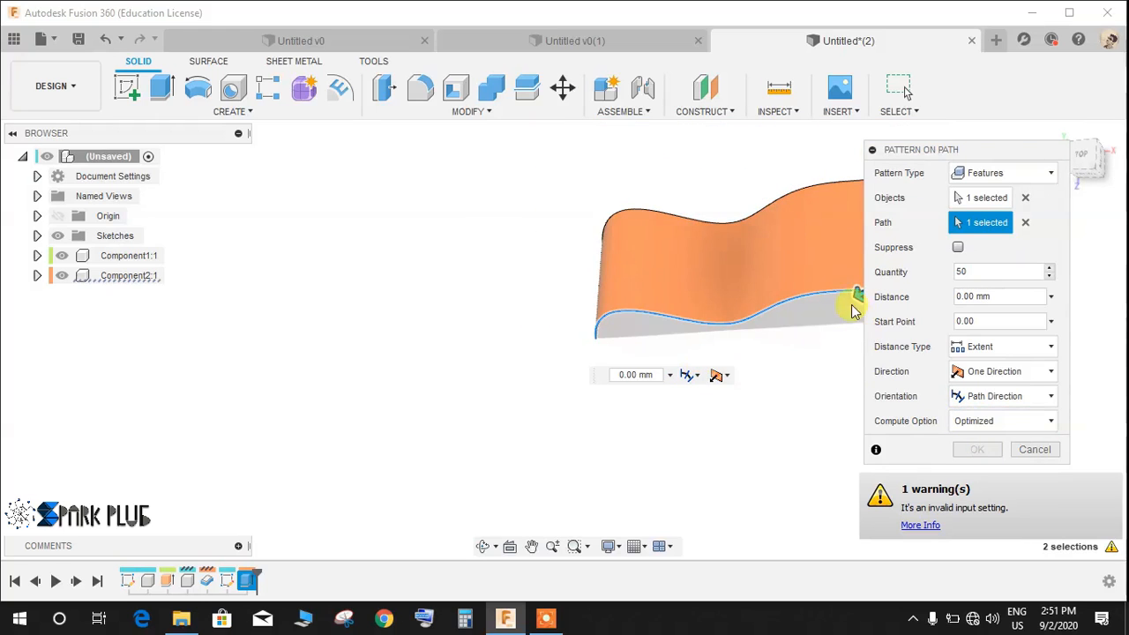
Step: Stretch the pattern distance along the wavy edge to about 288 mm and create the pattern
drag(853, 293, 609, 326)
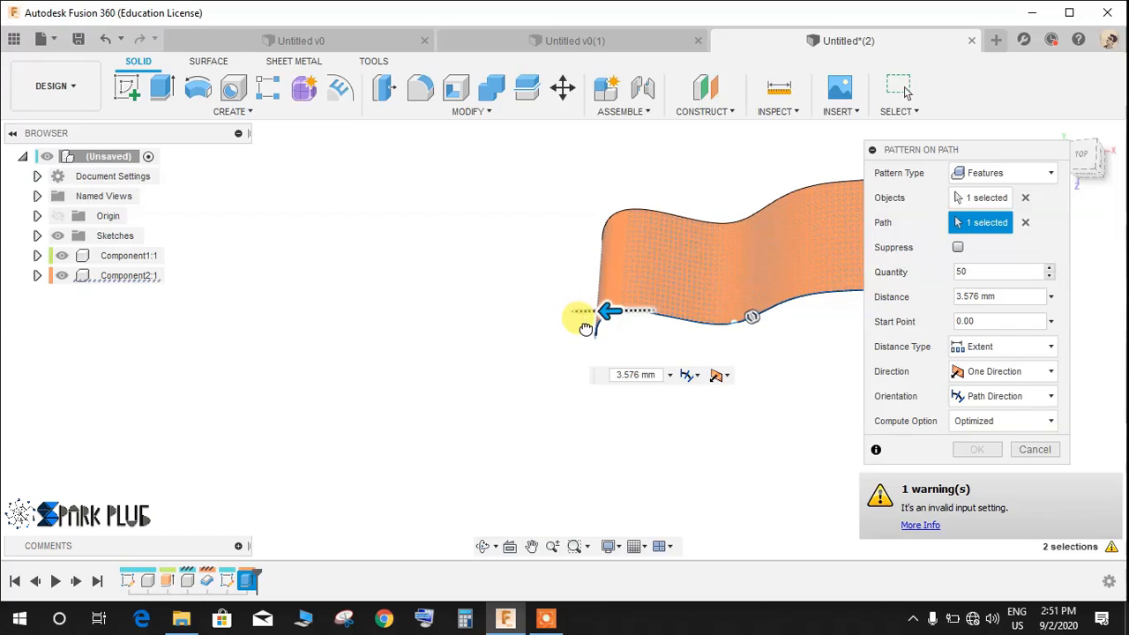
drag(584, 328, 626, 356)
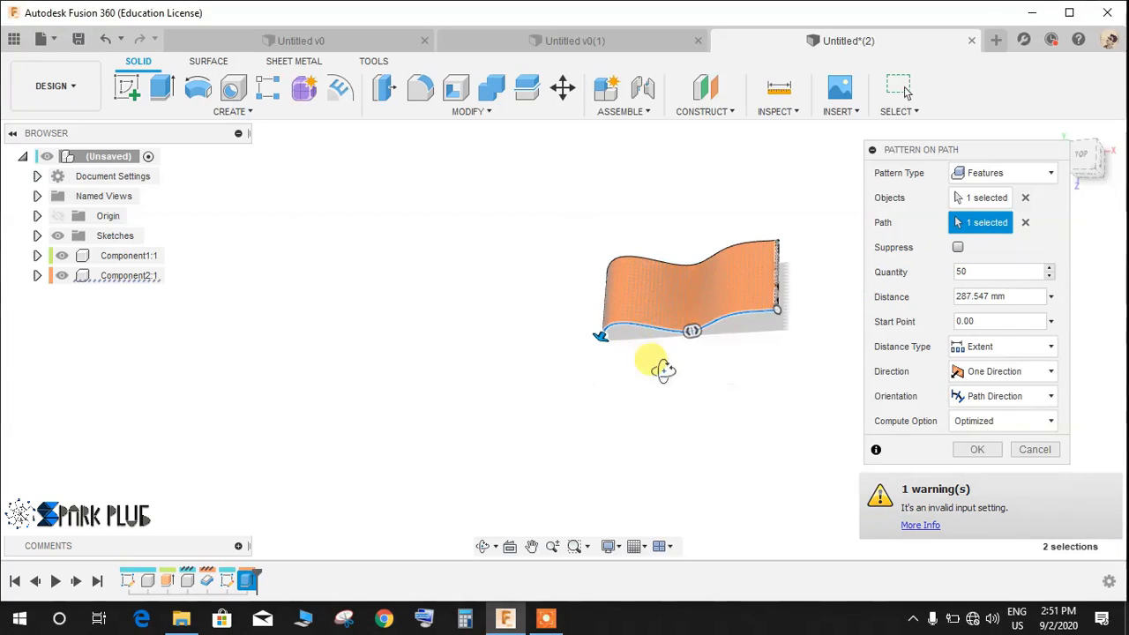
scroll(615, 370, up, 5)
scroll(660, 345, down, 4)
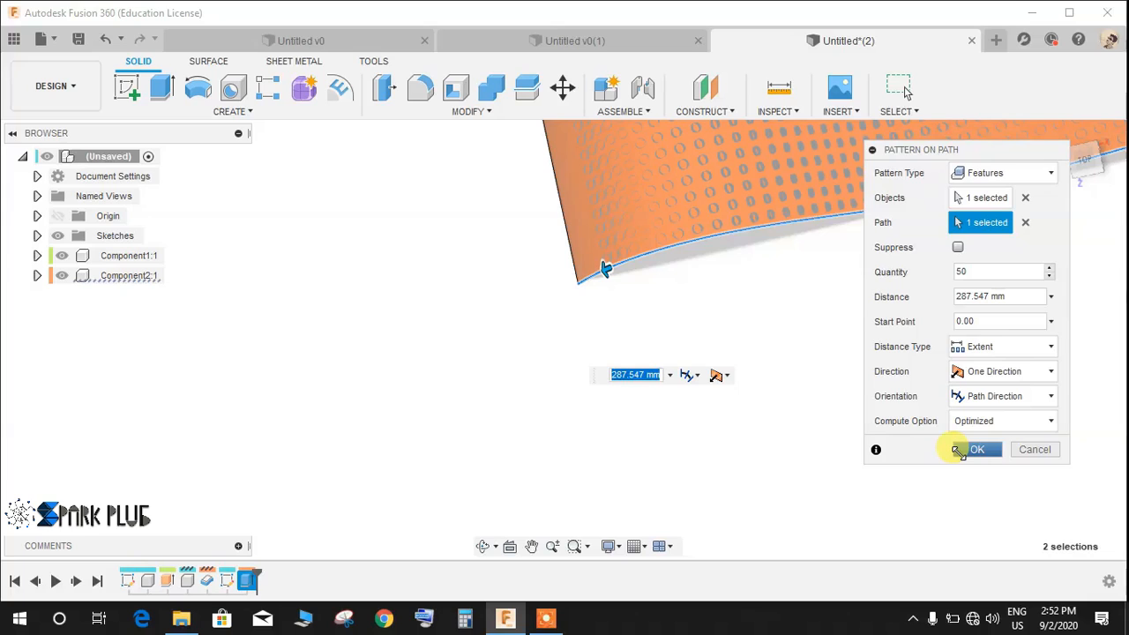
click(959, 450)
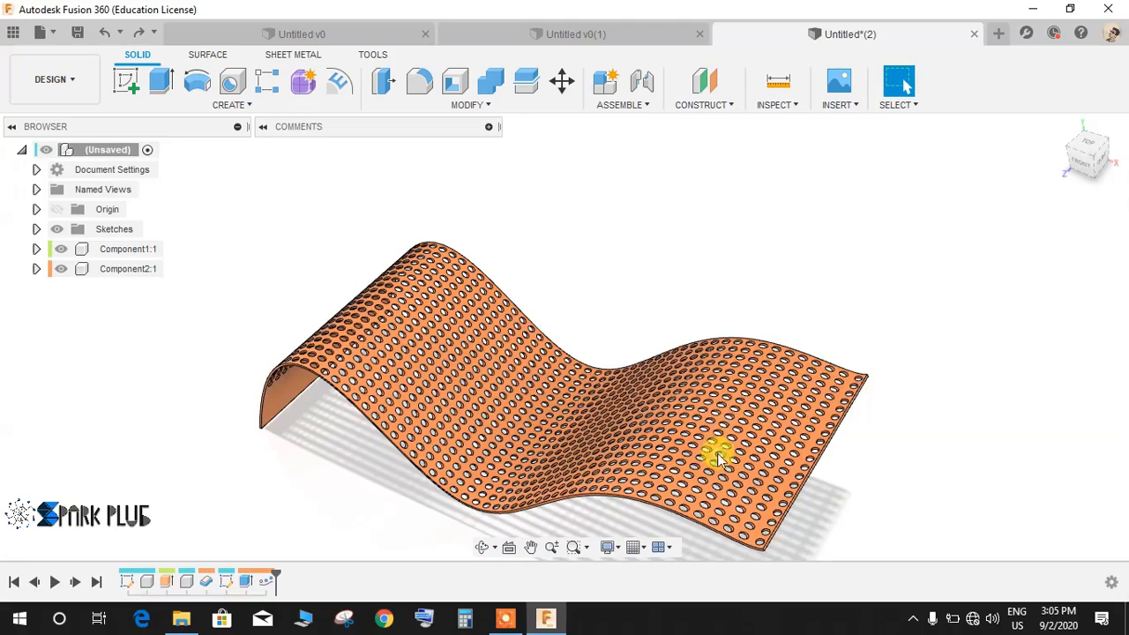
Step: Examine the perforated wavy sheet up close and from its front edge to check how the holes follow the curve
scroll(724, 464, up, 3)
scroll(755, 466, down, 5)
shift+middle_drag(750, 461, 733, 485)
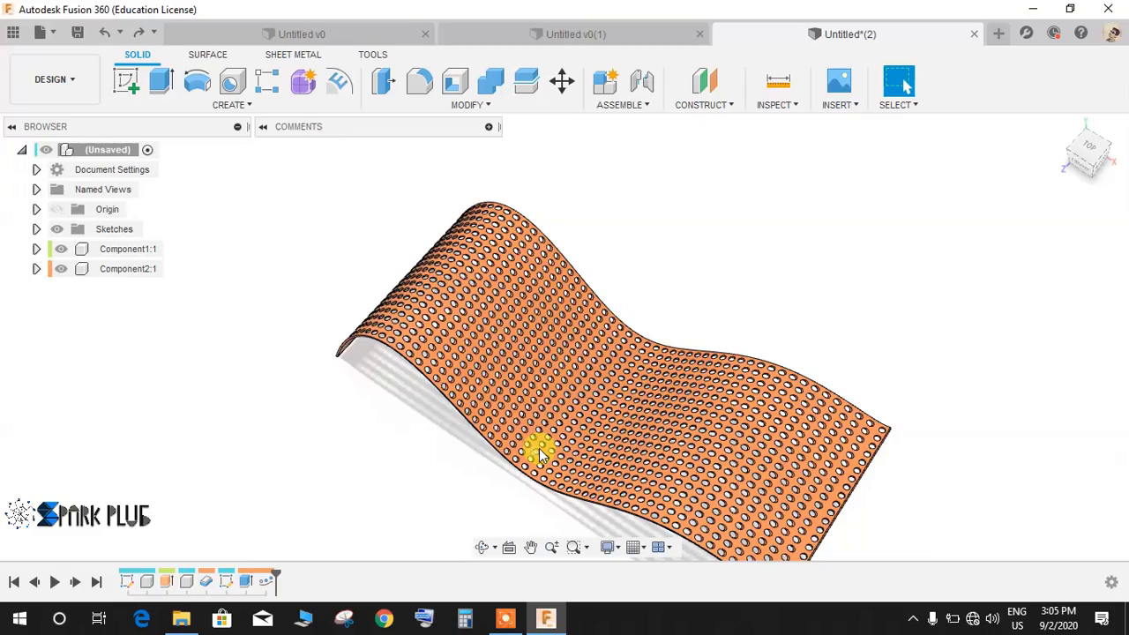
scroll(417, 391, up, 8)
middle_drag(504, 365, 569, 346)
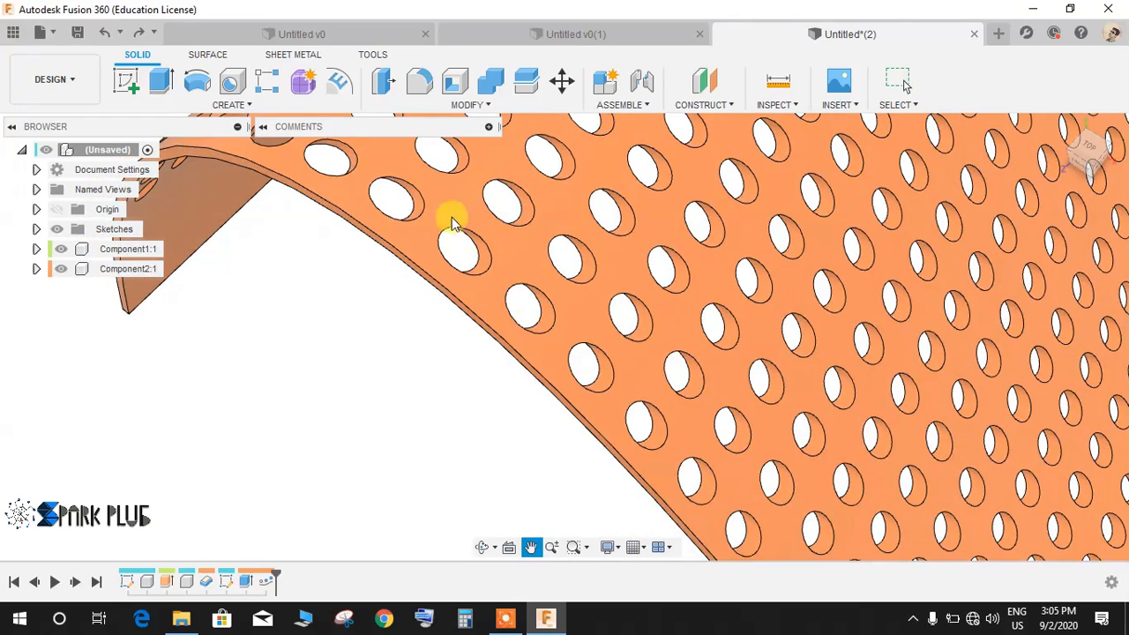
shift+middle_drag(692, 231, 635, 348)
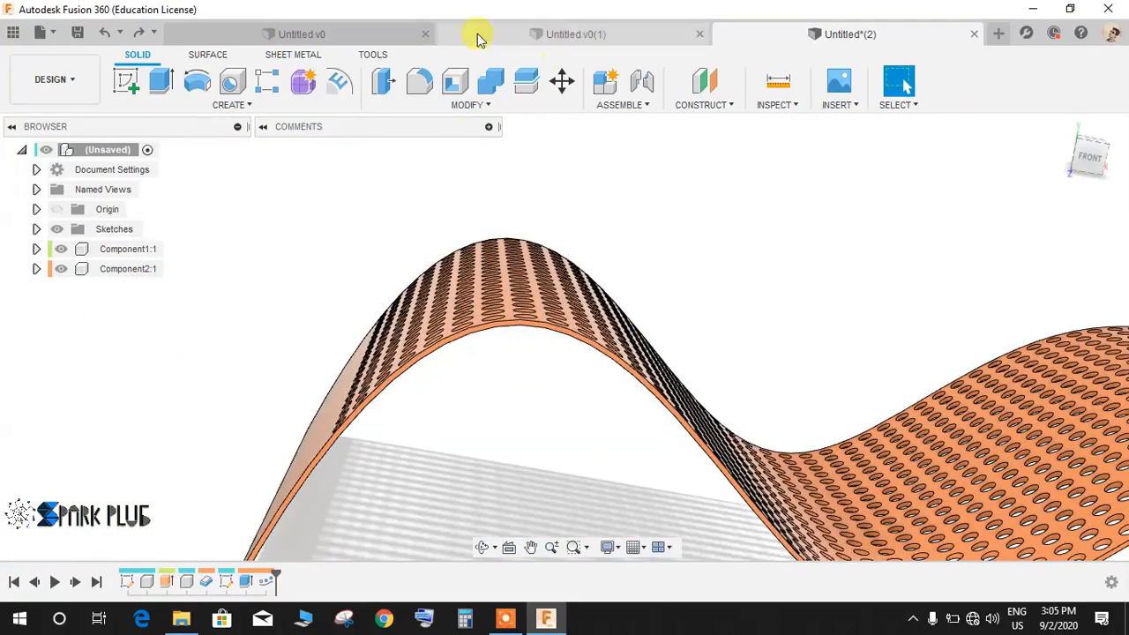
Step: Switch to the Untitled v0 design and examine the holes around the rounded bends of the perforated sheet
click(365, 32)
shift+middle_drag(718, 424, 672, 396)
scroll(671, 395, down, 4)
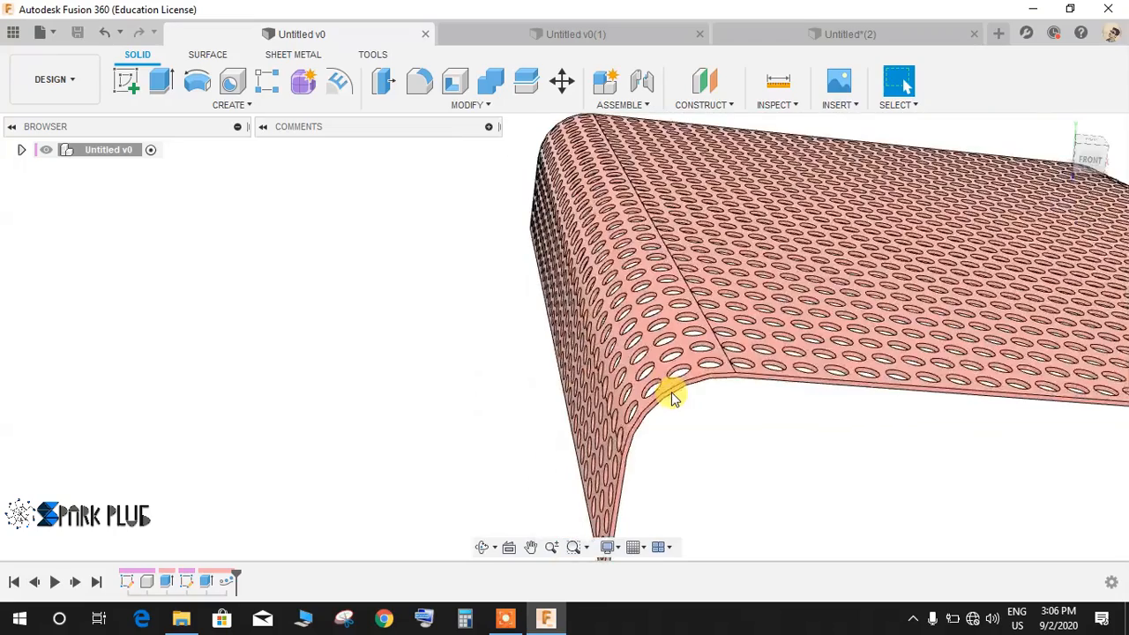
scroll(658, 410, up, 6)
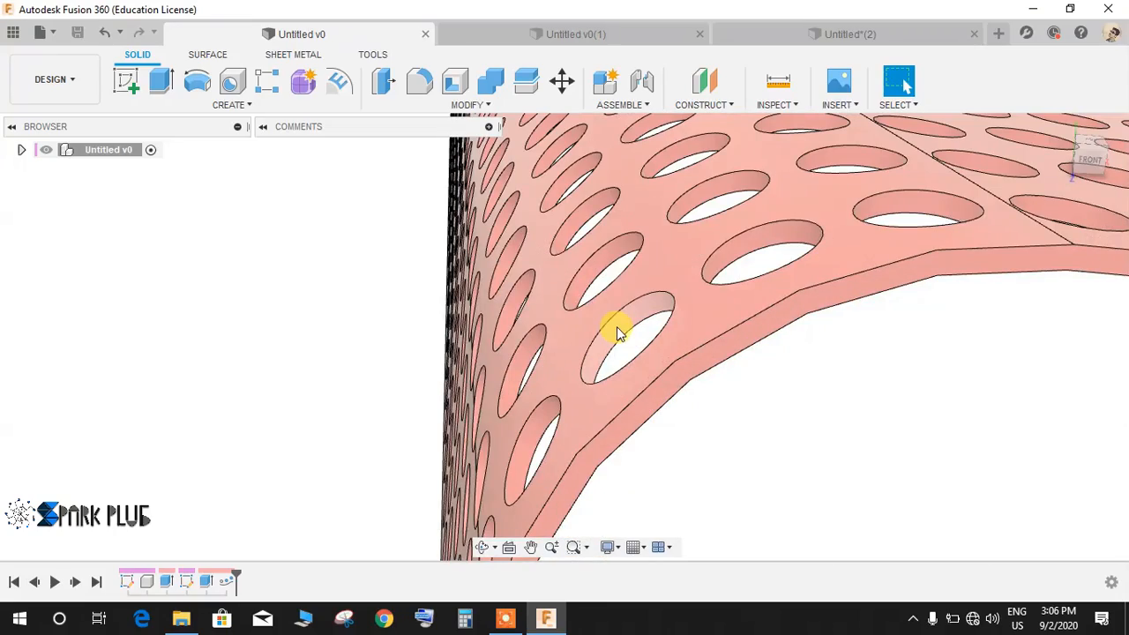
scroll(615, 328, down, 5)
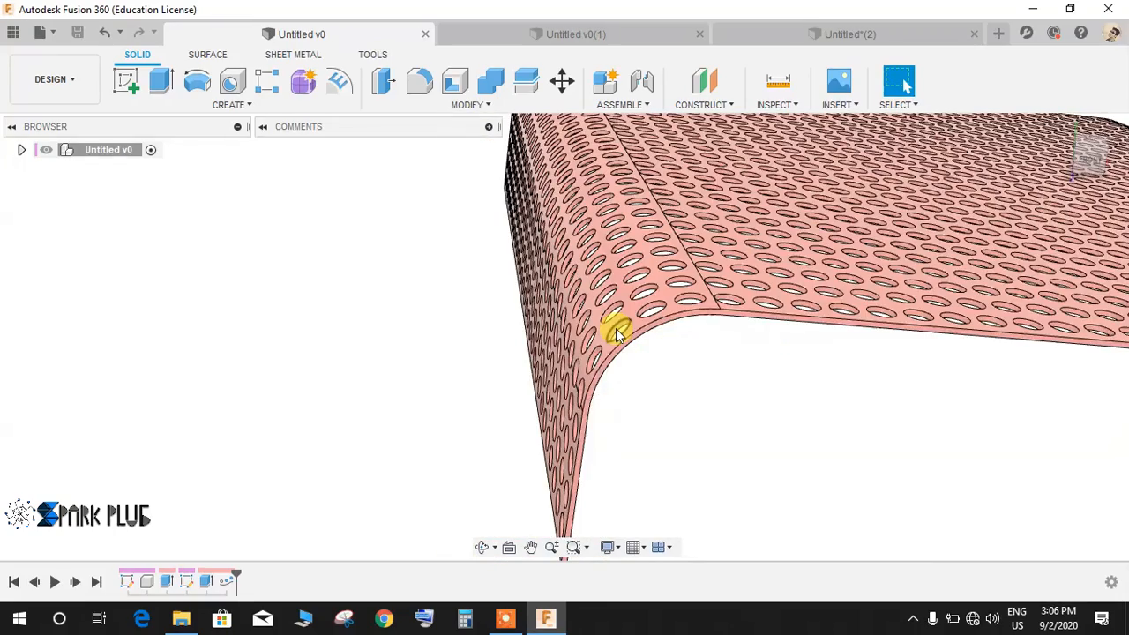
scroll(616, 328, up, 2)
scroll(615, 328, down, 5)
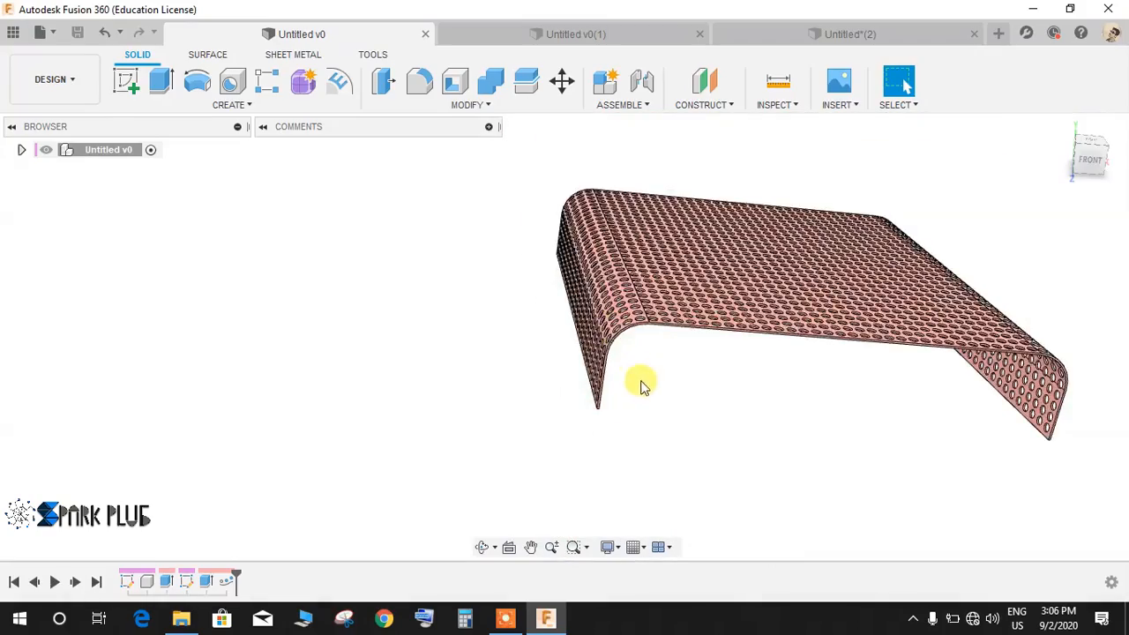
middle_drag(639, 380, 668, 403)
click(1061, 132)
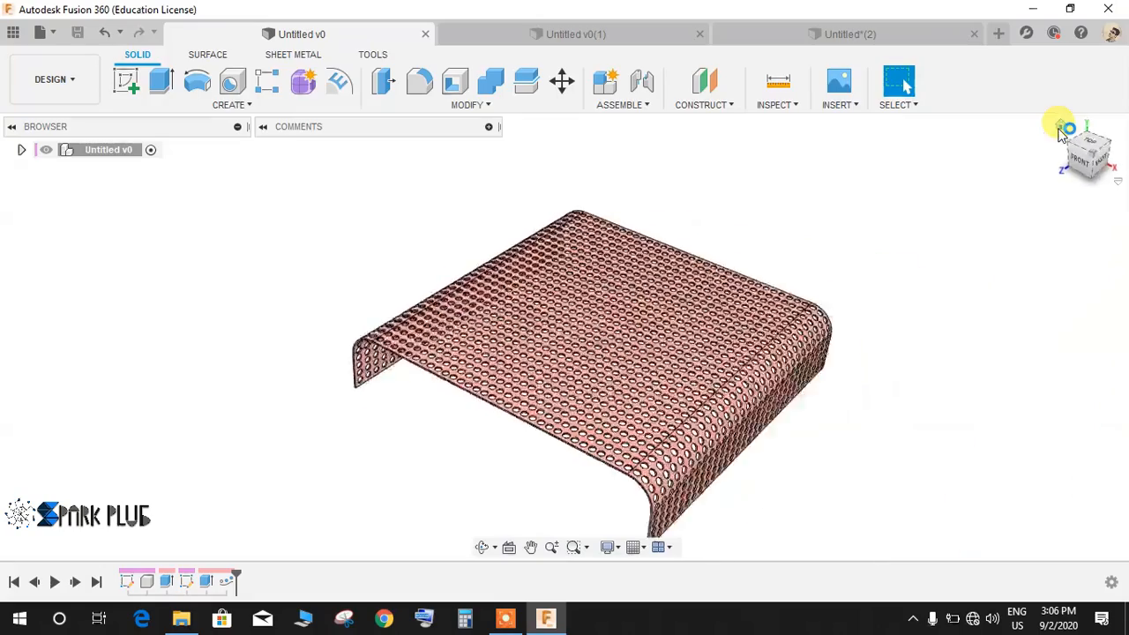
scroll(573, 472, up, 5)
scroll(518, 466, down, 3)
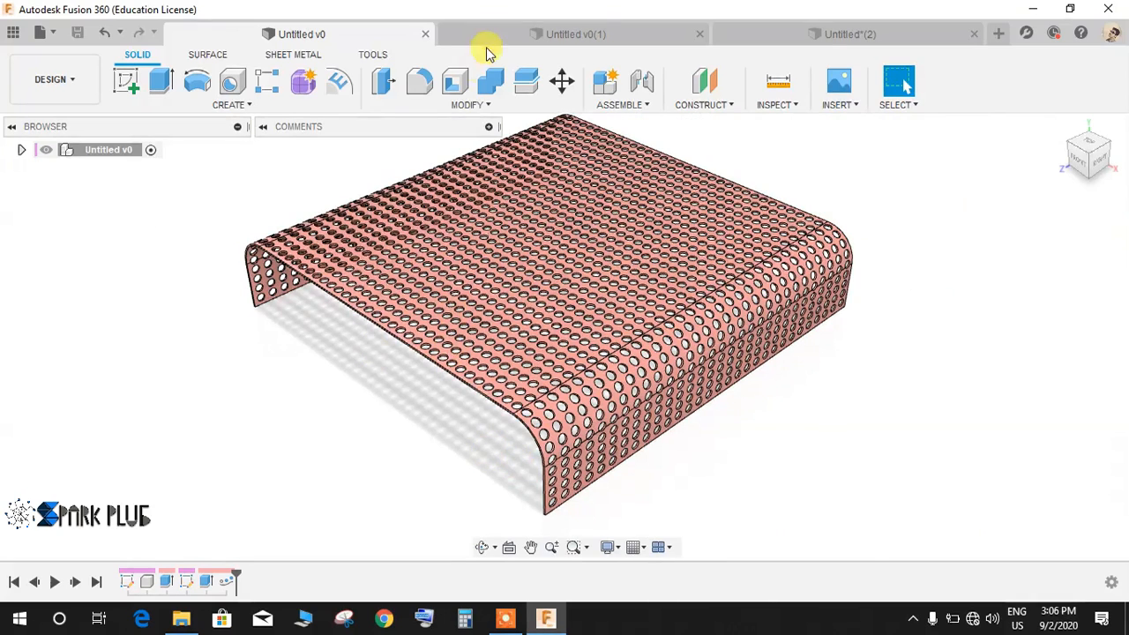
Step: Switch to the Untitled v0(1) design and examine the hole pattern on the arched sheet from several sides
click(579, 34)
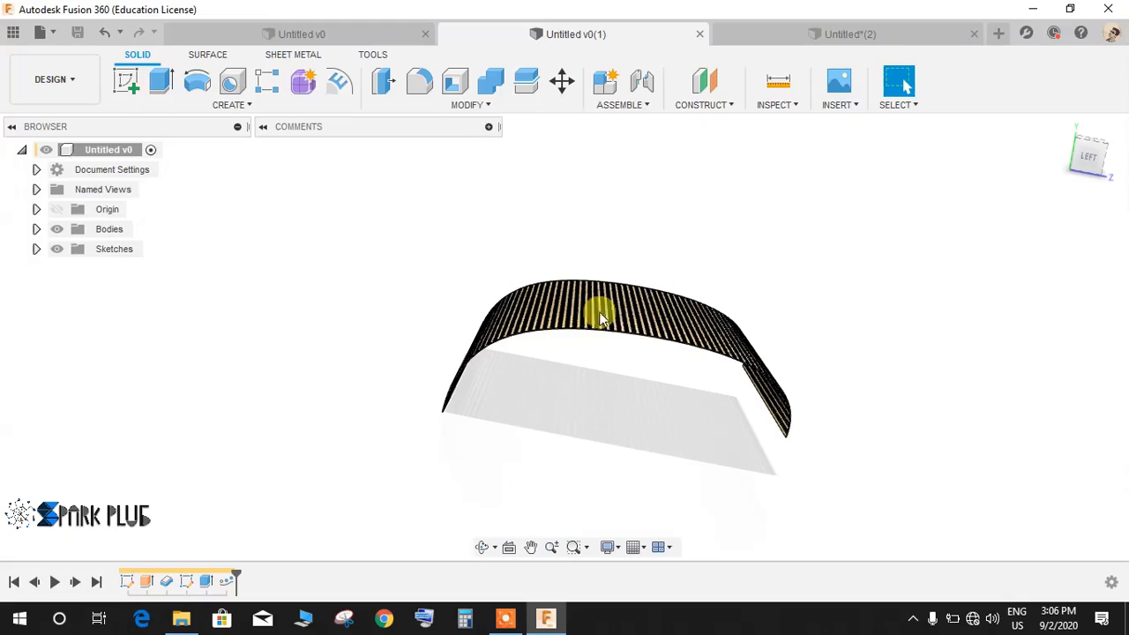
shift+middle_drag(609, 359, 645, 393)
scroll(596, 466, up, 5)
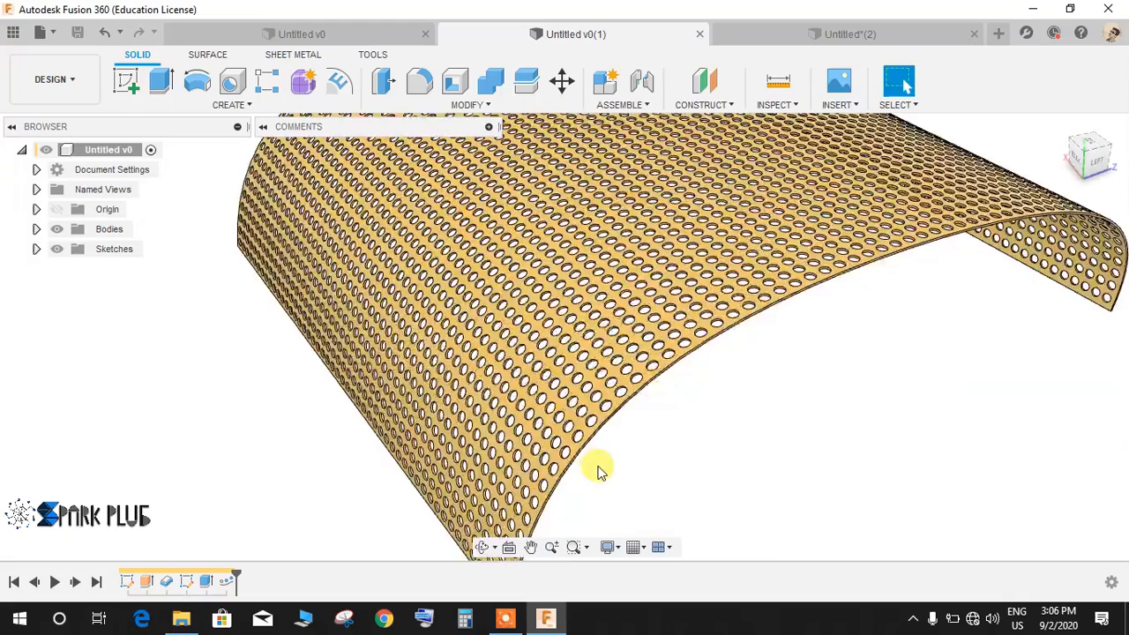
scroll(595, 468, down, 5)
shift+middle_drag(867, 385, 751, 358)
scroll(764, 475, up, 5)
scroll(763, 474, down, 5)
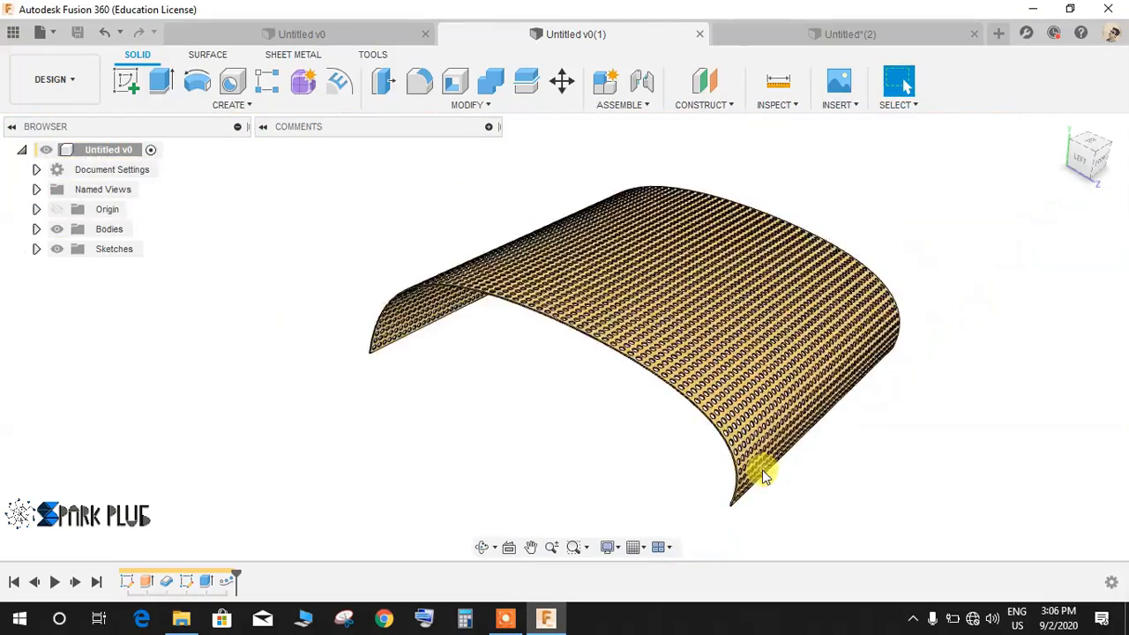
shift+middle_drag(675, 403, 759, 461)
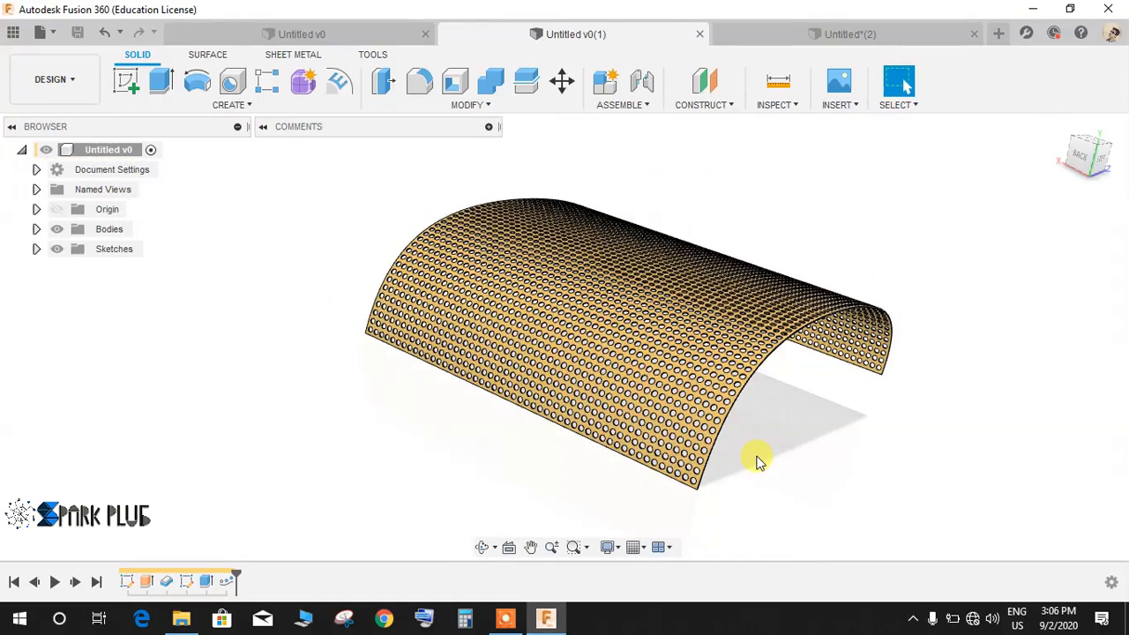
scroll(703, 489, up, 5)
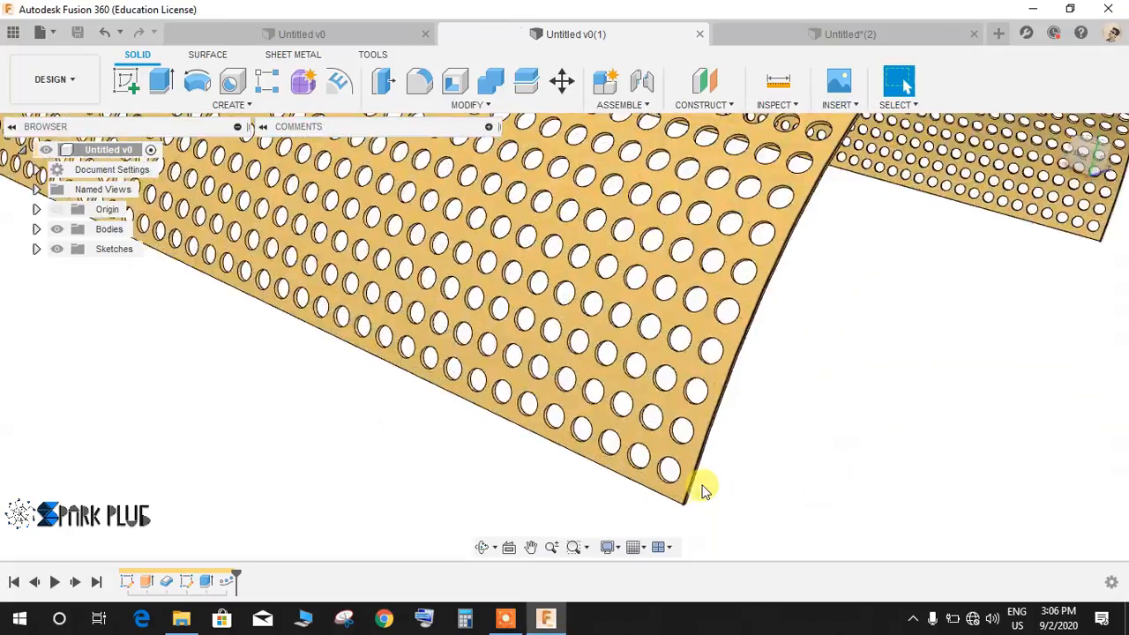
scroll(702, 490, down, 3)
shift+middle_drag(705, 374, 960, 370)
scroll(761, 549, up, 5)
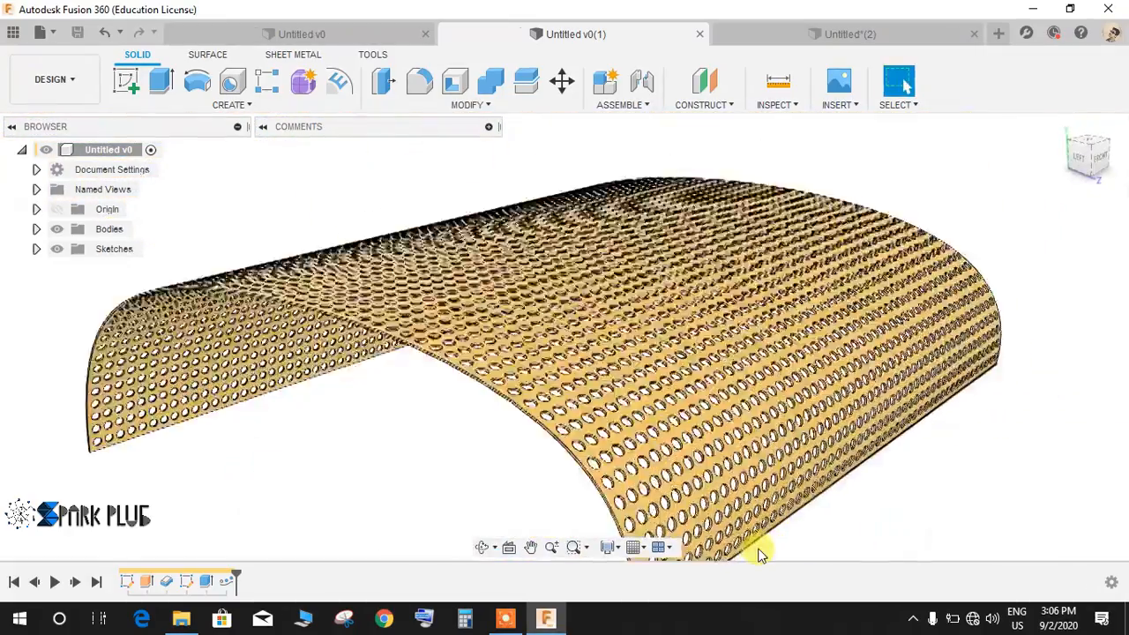
scroll(758, 542, down, 5)
shift+middle_drag(676, 443, 697, 479)
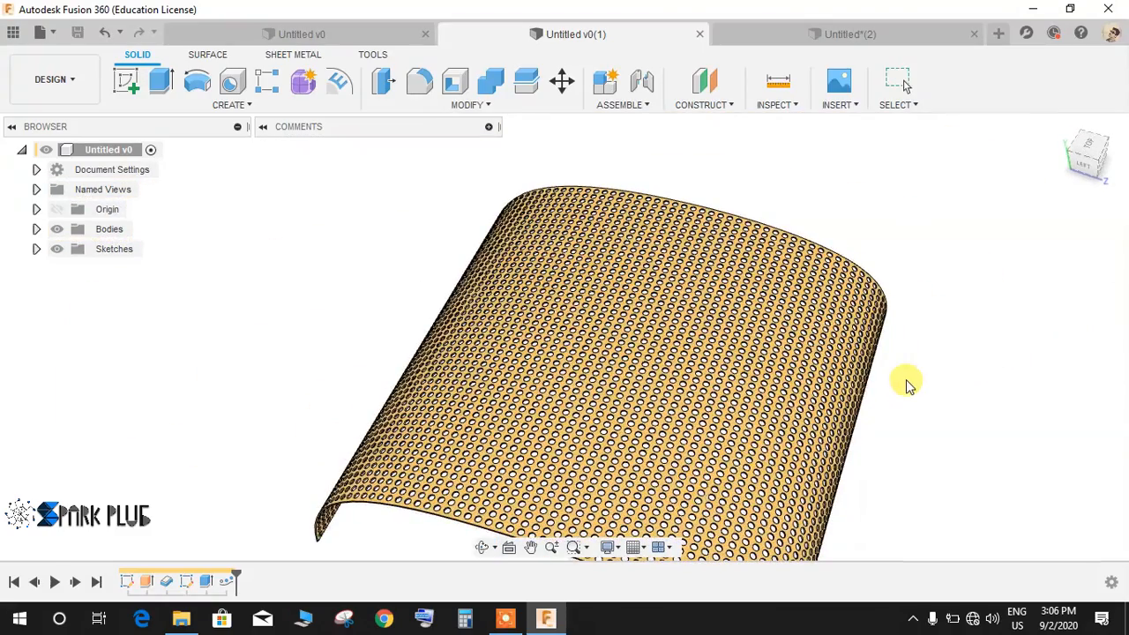